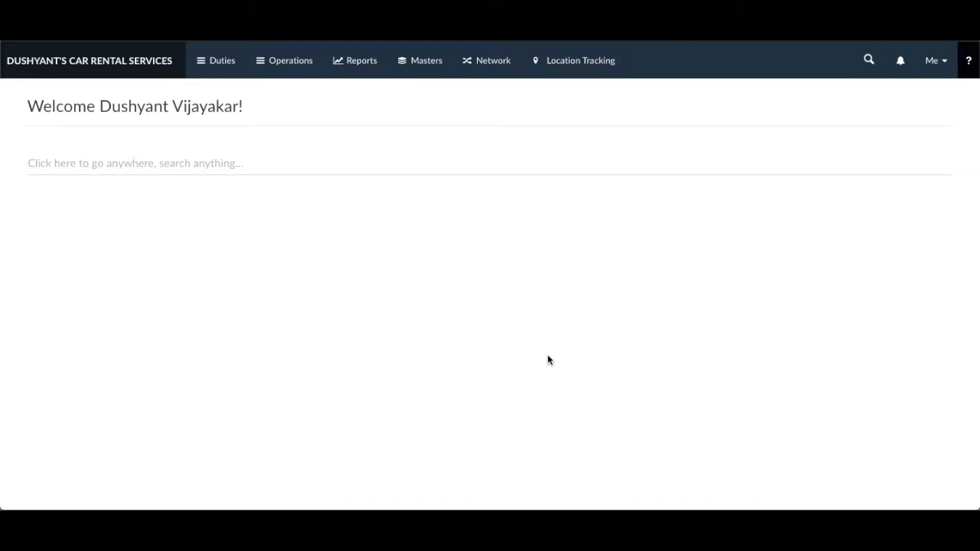
# Open the Purchase - Duties list and show its customer, supplier and earnings totals.
pyautogui.click(312, 71)
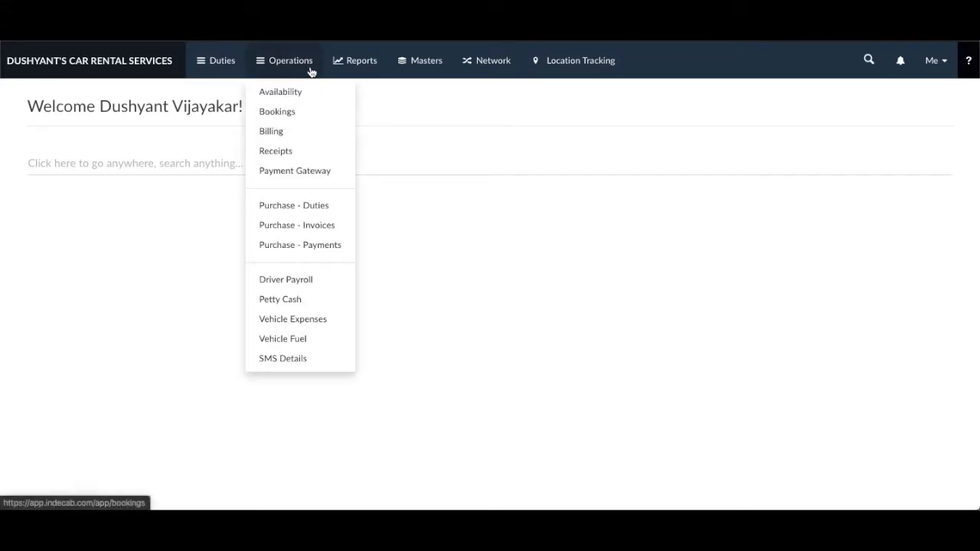
pyautogui.click(311, 208)
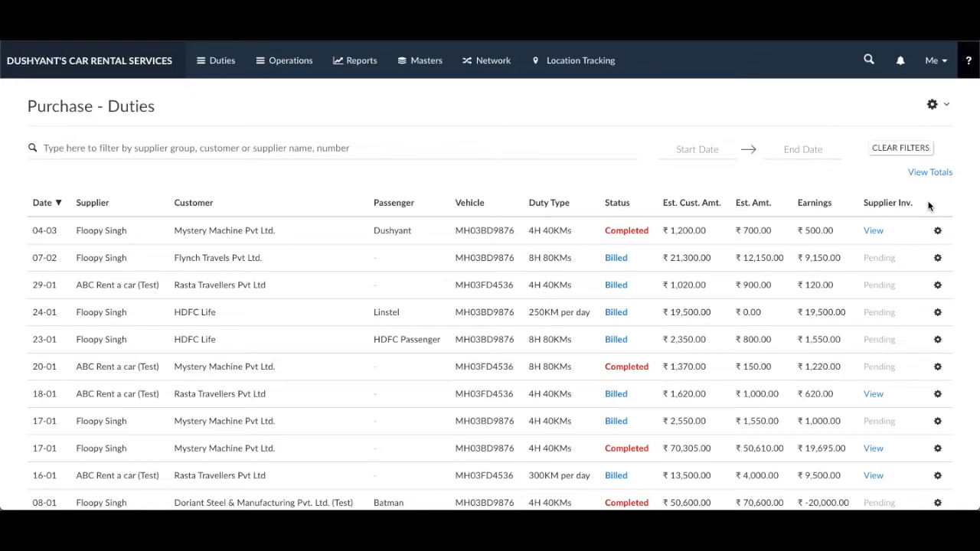
pyautogui.click(928, 175)
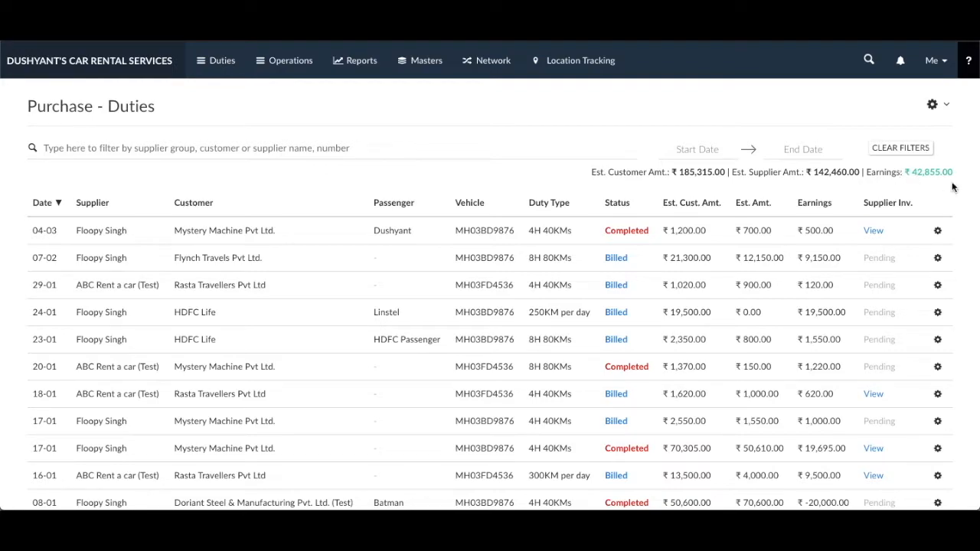
# Open the duty slip of the 07-02 Flynch Travels duty for editing, review its fields and billing items, and close it unsaved.
pyautogui.click(938, 258)
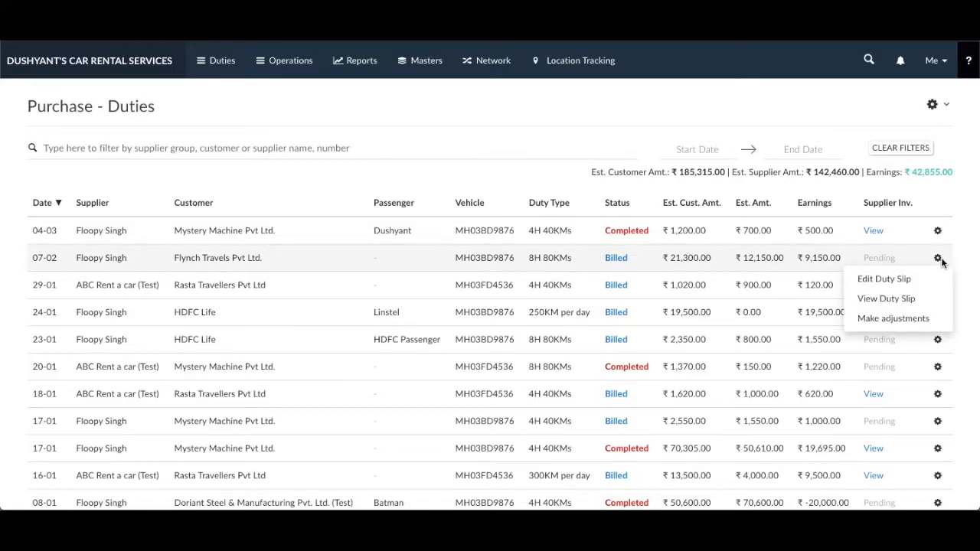
pyautogui.click(926, 279)
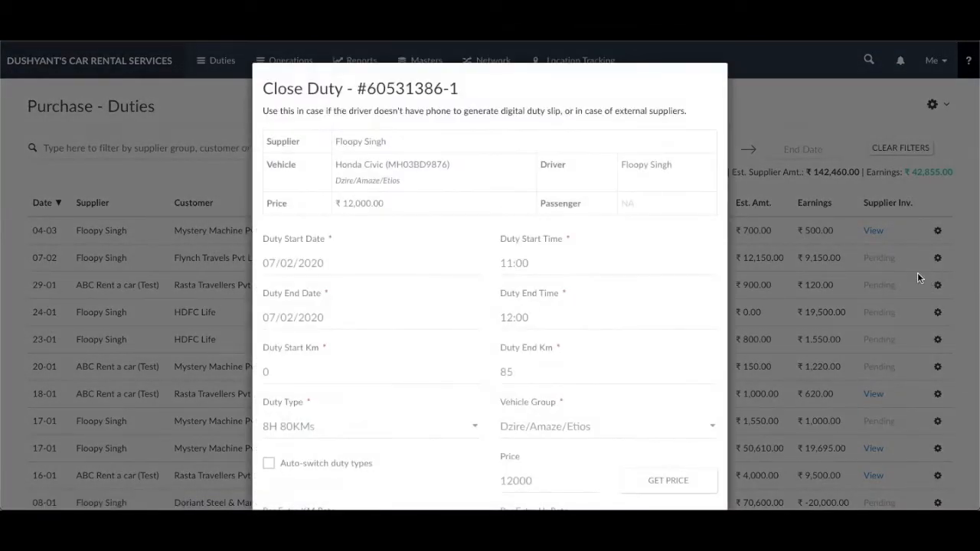
pyautogui.scroll(-5, 666, 305)
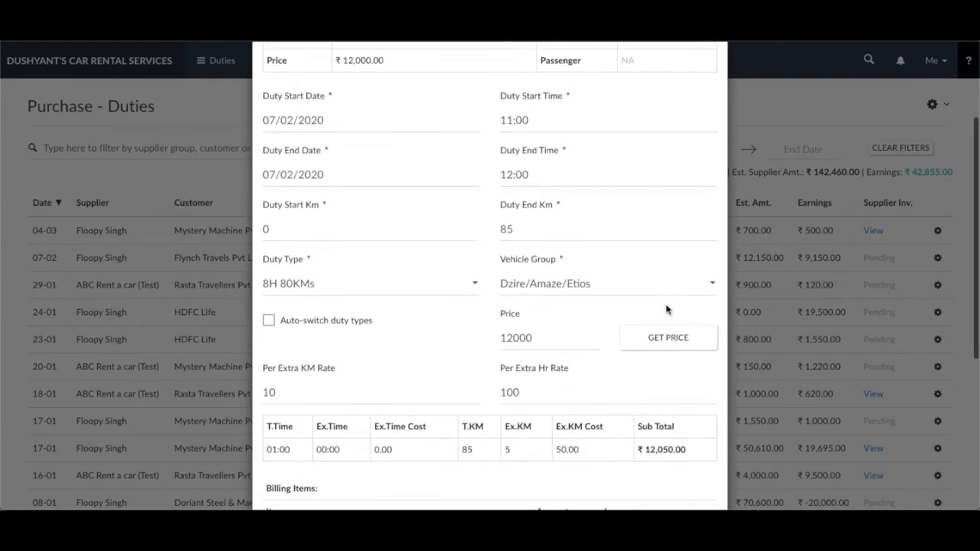
pyautogui.scroll(5, 666, 308)
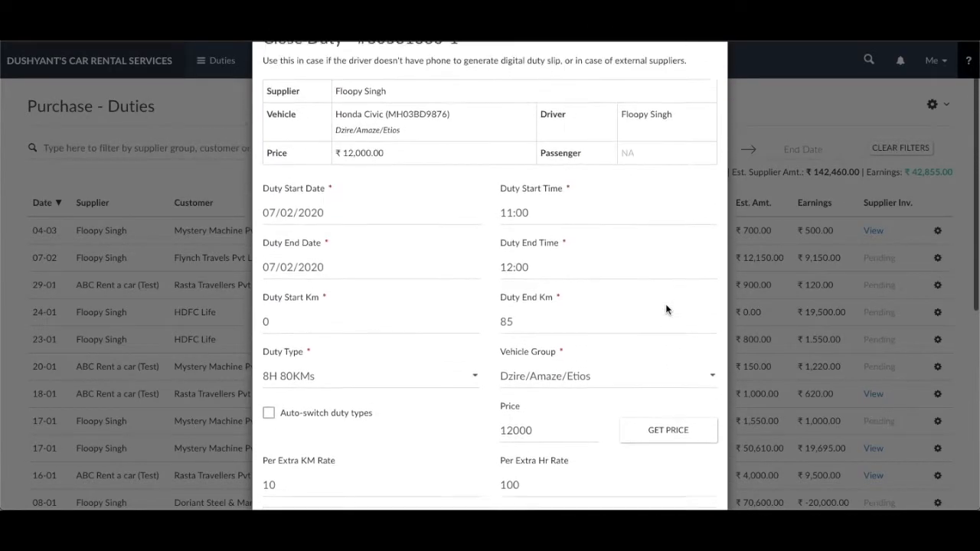
pyautogui.scroll(-4, 666, 310)
pyautogui.scroll(-1, 666, 309)
pyautogui.scroll(2, 668, 309)
pyautogui.click(862, 274)
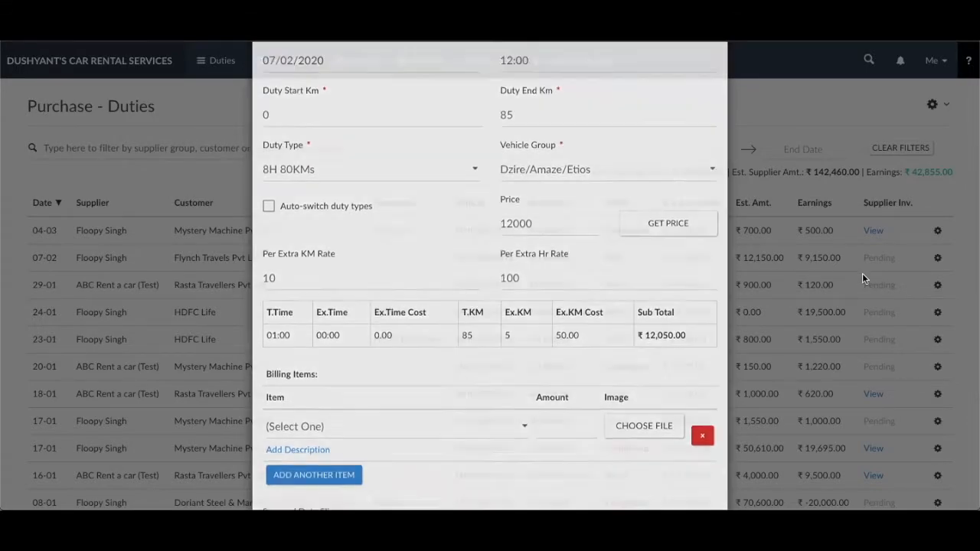
# View the duty slip of the 07-02 Flynch Travels duty and close it.
pyautogui.click(937, 258)
pyautogui.click(888, 299)
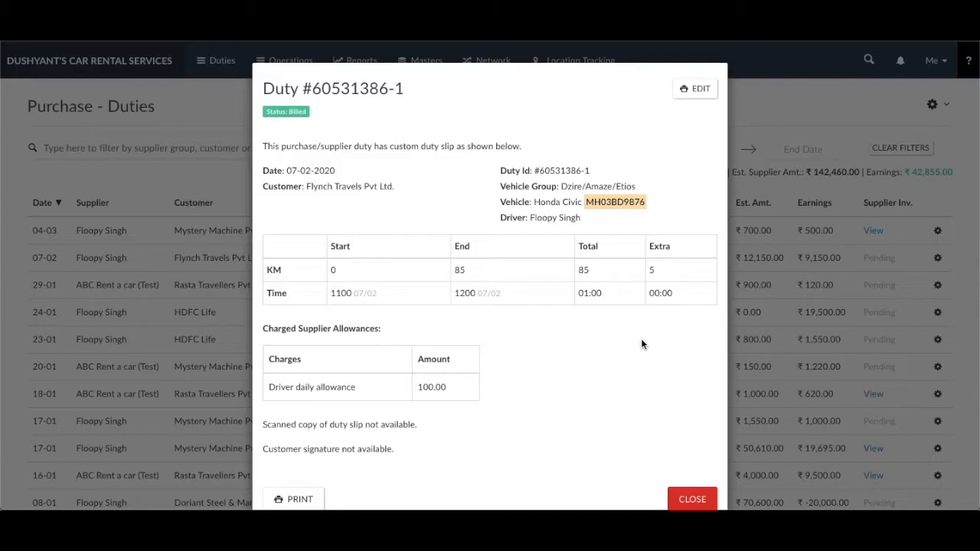
pyautogui.scroll(-1, 641, 344)
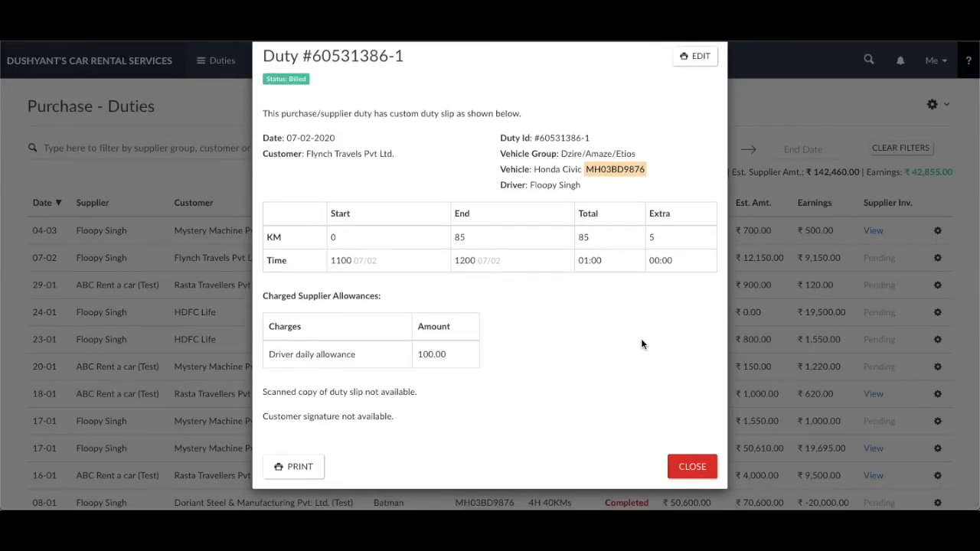
pyautogui.click(851, 312)
# Open Make Adjustments for the 07-02 Flynch Travels duty, review its allowance fields, and leave without saving.
pyautogui.click(937, 285)
pyautogui.click(937, 258)
pyautogui.click(906, 318)
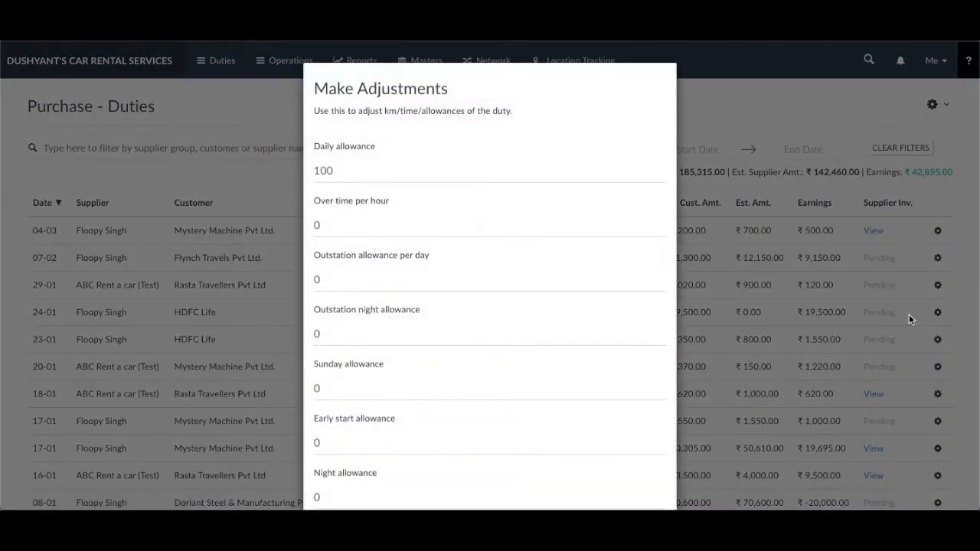
pyautogui.scroll(-2, 623, 334)
pyautogui.scroll(-2, 623, 335)
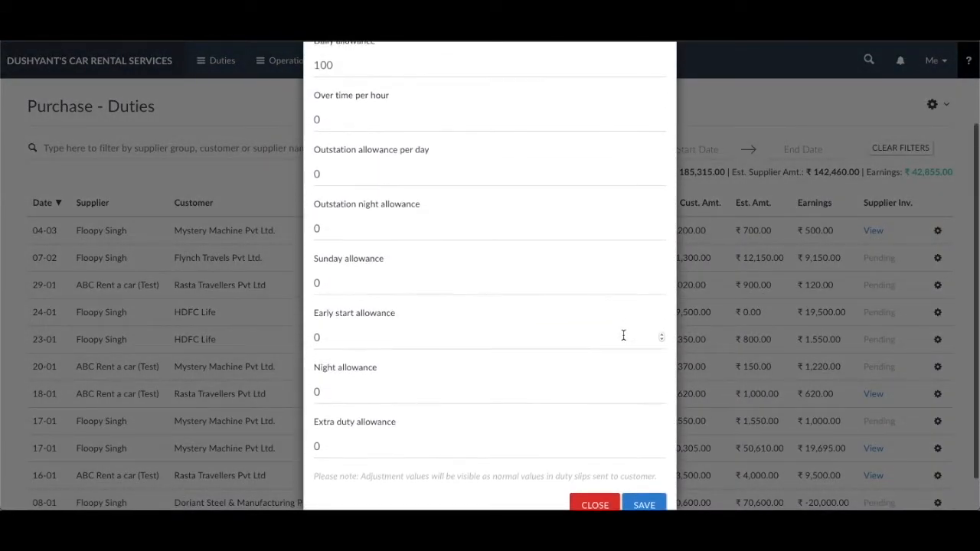
pyautogui.scroll(3, 623, 335)
pyautogui.scroll(-3, 623, 336)
pyautogui.click(774, 282)
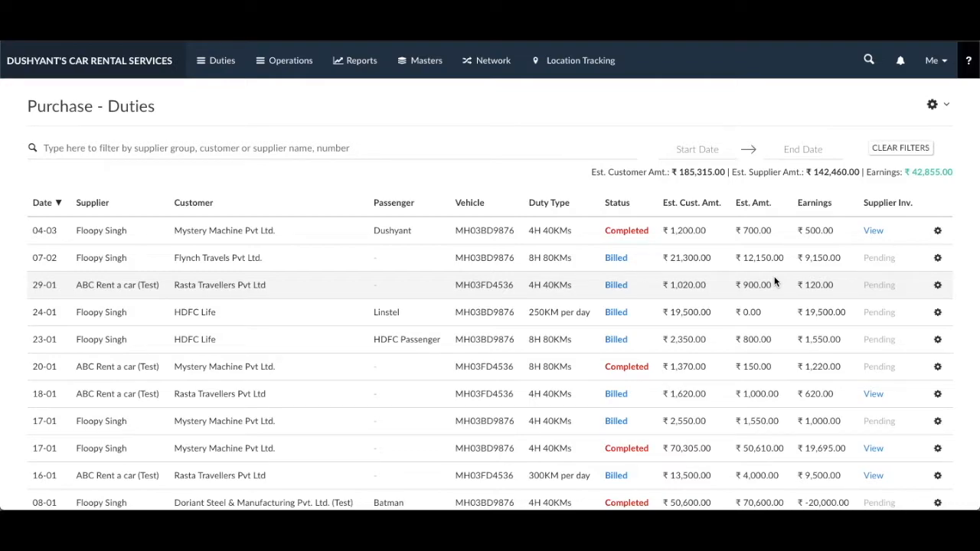
# Check the available actions for the 04-03 Mystery Machine duty and the 08-01 Doriant Steel duty.
pyautogui.click(938, 230)
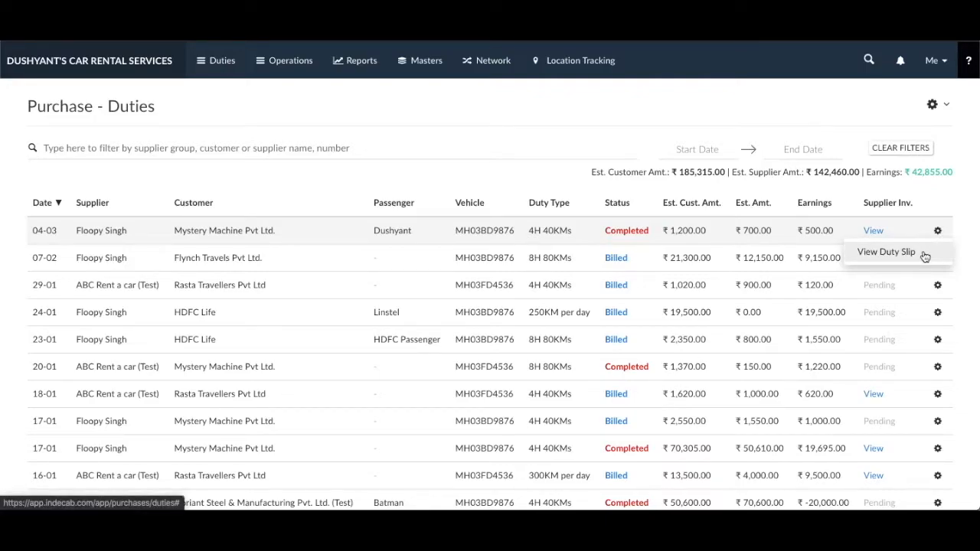
pyautogui.scroll(-2, 924, 345)
pyautogui.click(937, 402)
pyautogui.click(798, 456)
pyautogui.click(946, 439)
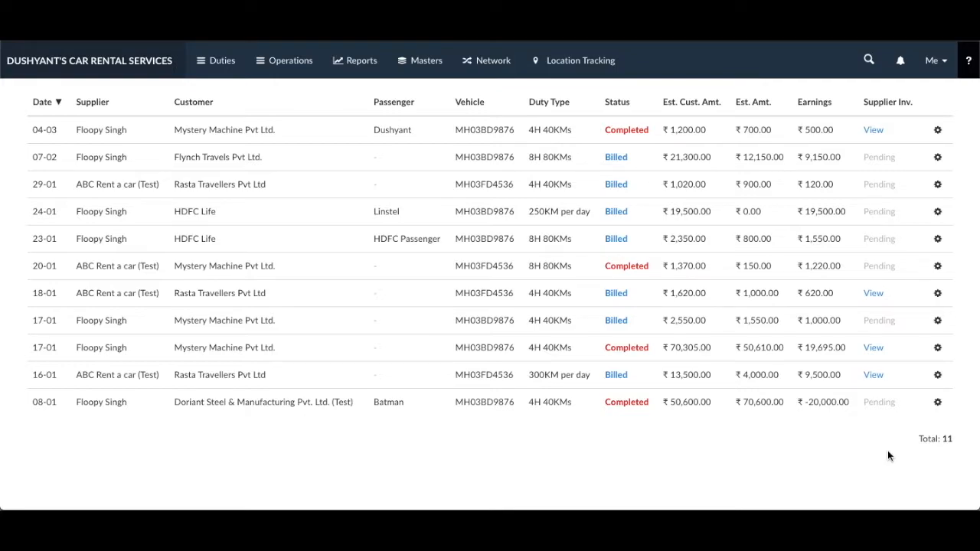
pyautogui.scroll(3, 887, 456)
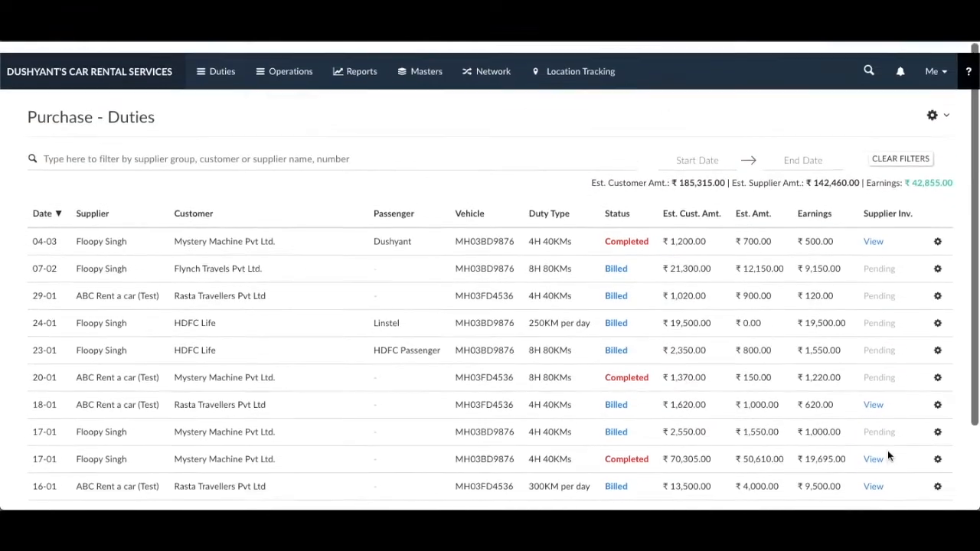
# Open the Purchase - Invoices list and look through its existing entries.
pyautogui.click(291, 65)
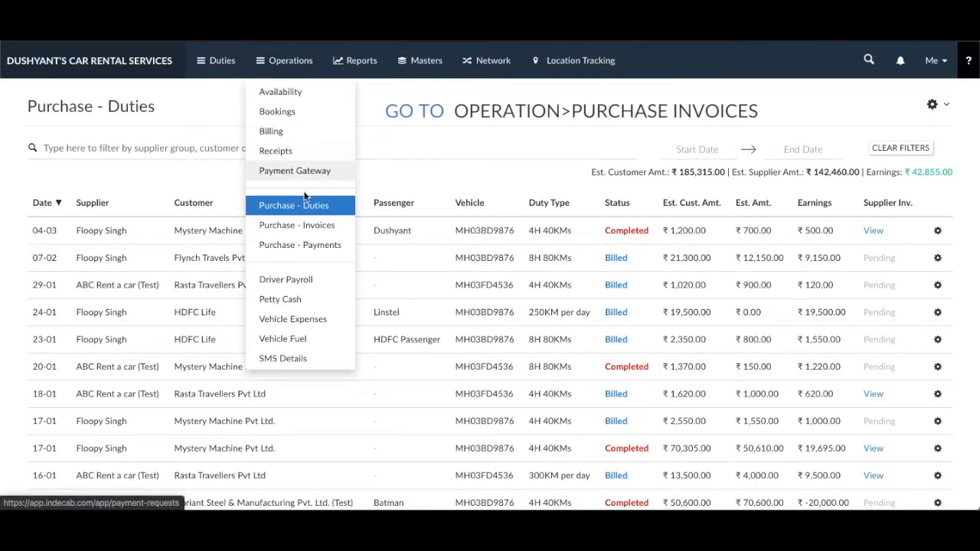
pyautogui.click(302, 225)
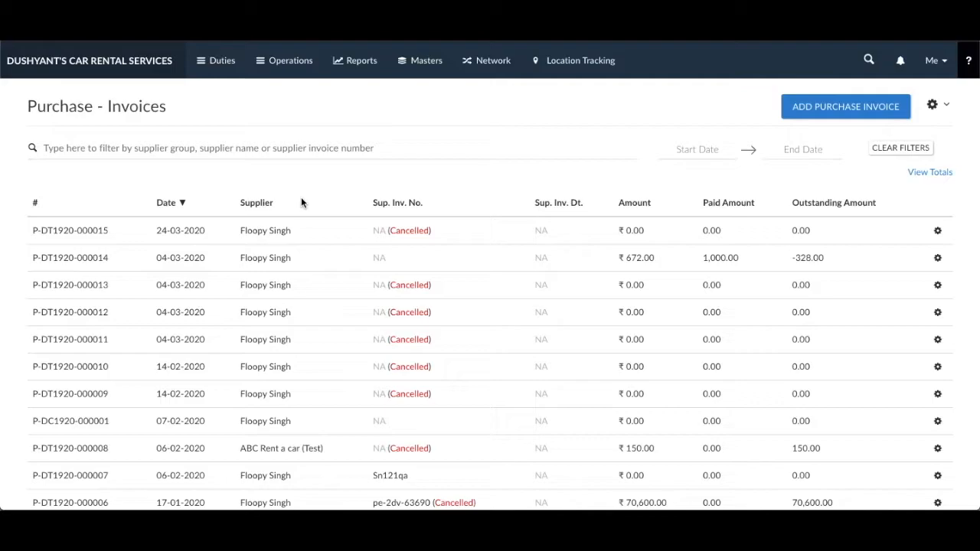
pyautogui.scroll(-2, 301, 199)
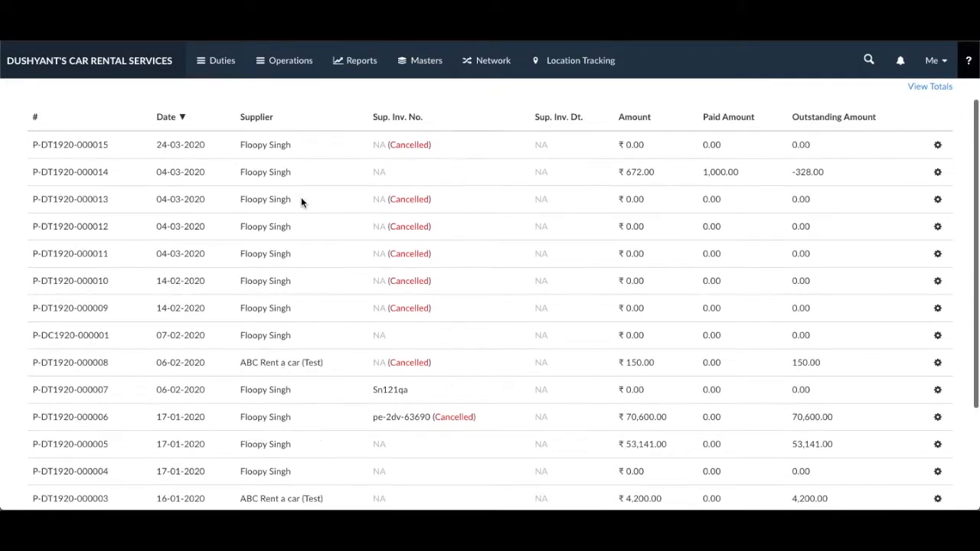
pyautogui.scroll(2, 301, 202)
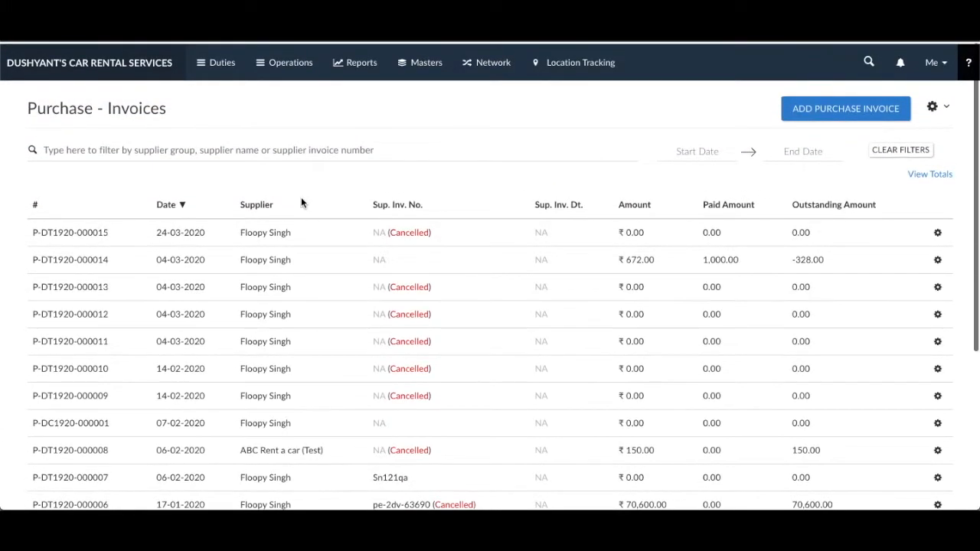
# Start a new purchase invoice for the supplier assigned to the 07-02 Flynch Travels duty.
pyautogui.click(812, 111)
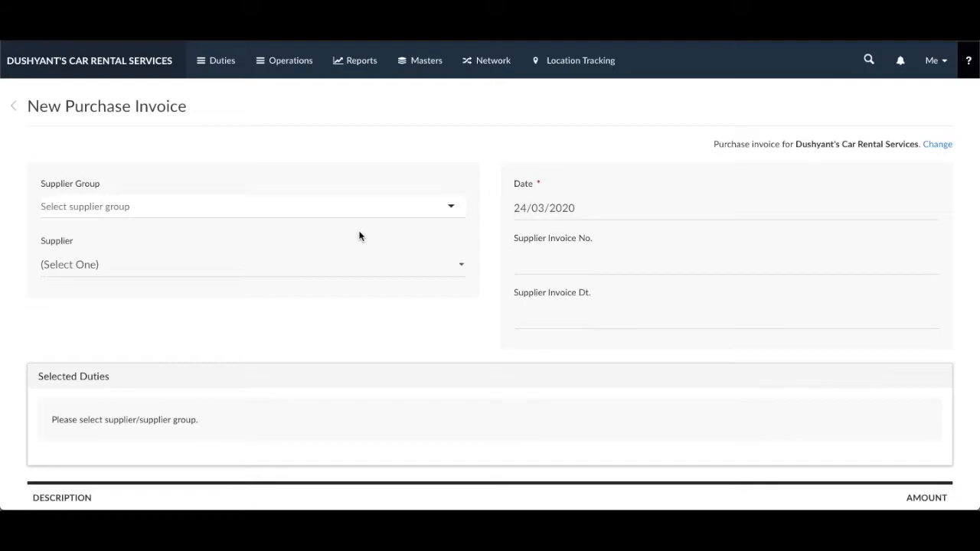
pyautogui.click(376, 264)
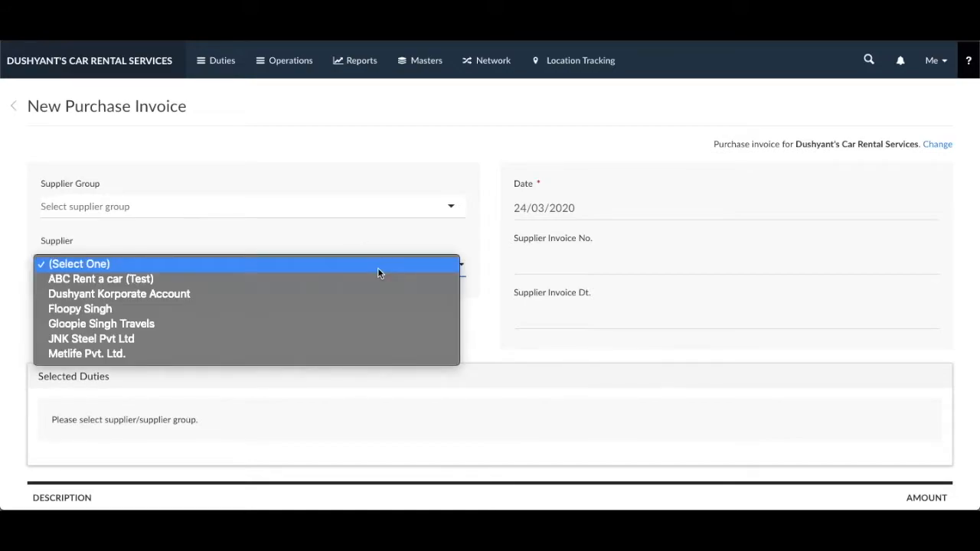
pyautogui.click(373, 308)
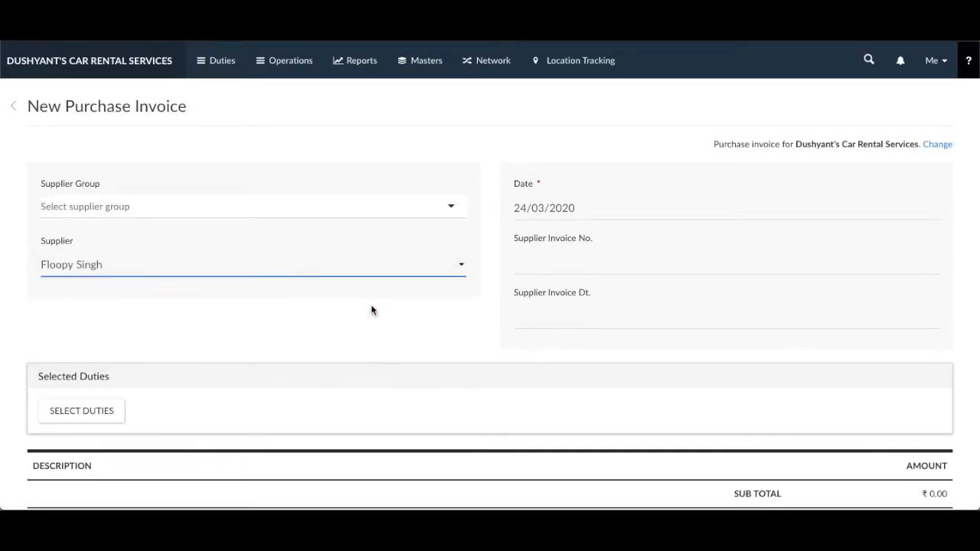
# Add the 07-02 Flynch Travels Pvt Ltd. duty to the purchase invoice.
pyautogui.scroll(-1, 372, 309)
pyautogui.click(109, 335)
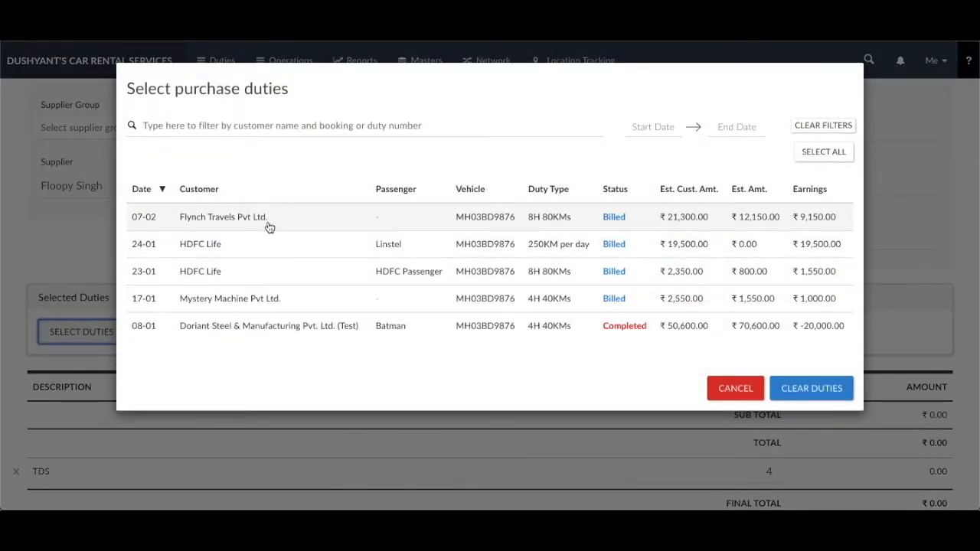
pyautogui.click(297, 222)
pyautogui.click(791, 387)
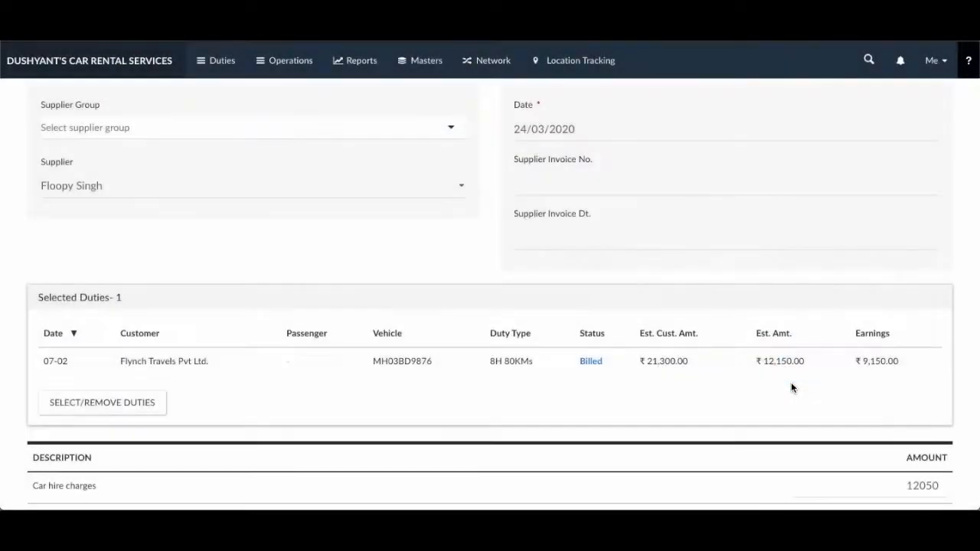
# Try adding a regular charges row and a non-taxable charges row to the invoice, removing each again.
pyautogui.scroll(-3, 514, 350)
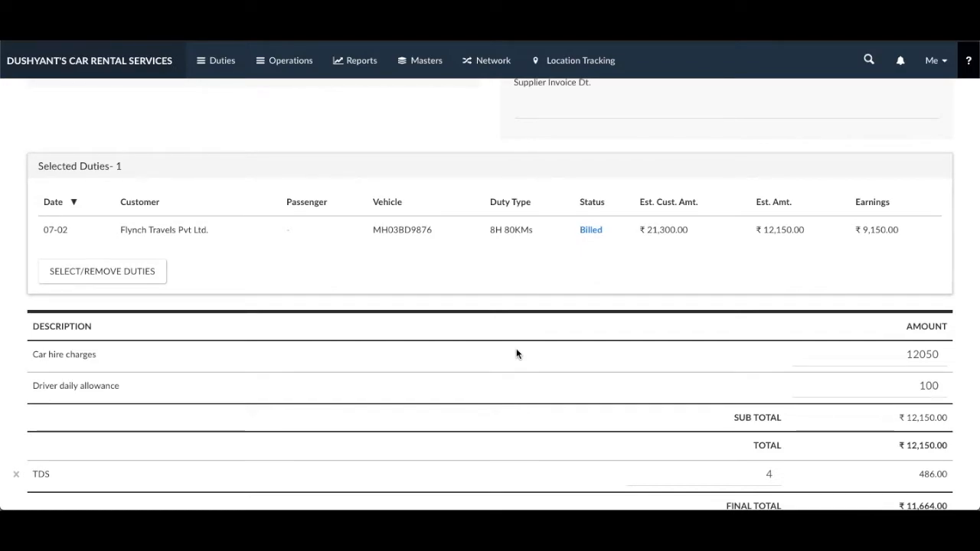
pyautogui.scroll(-4, 516, 352)
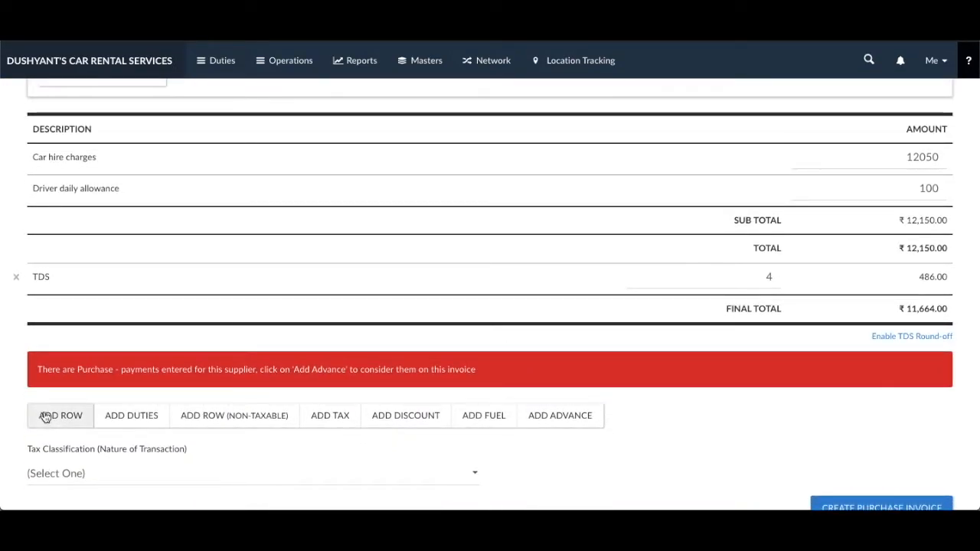
pyautogui.click(47, 416)
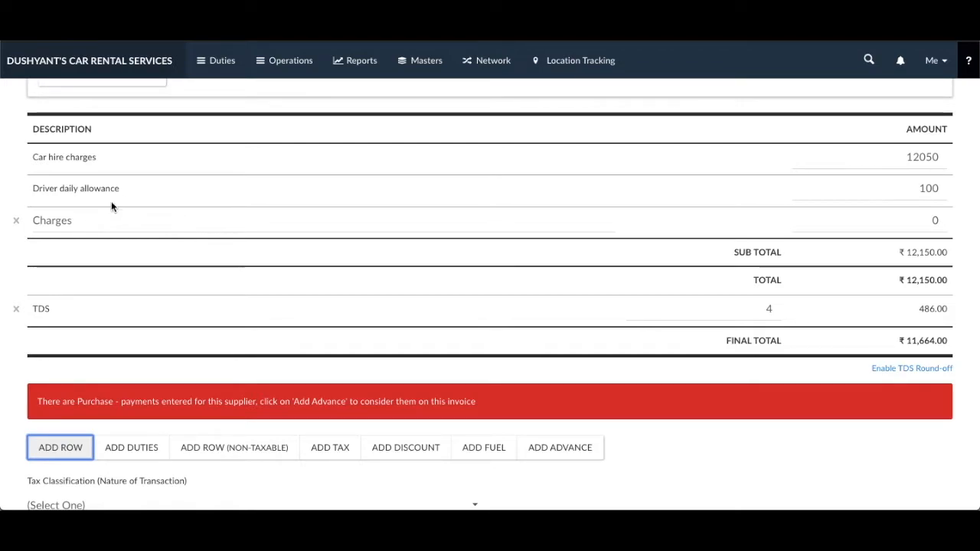
pyautogui.click(16, 220)
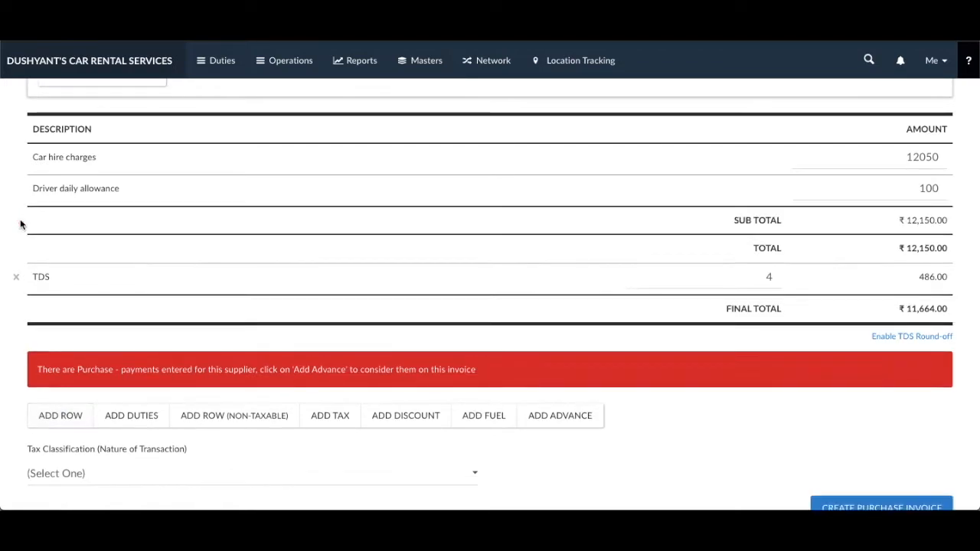
pyautogui.click(216, 425)
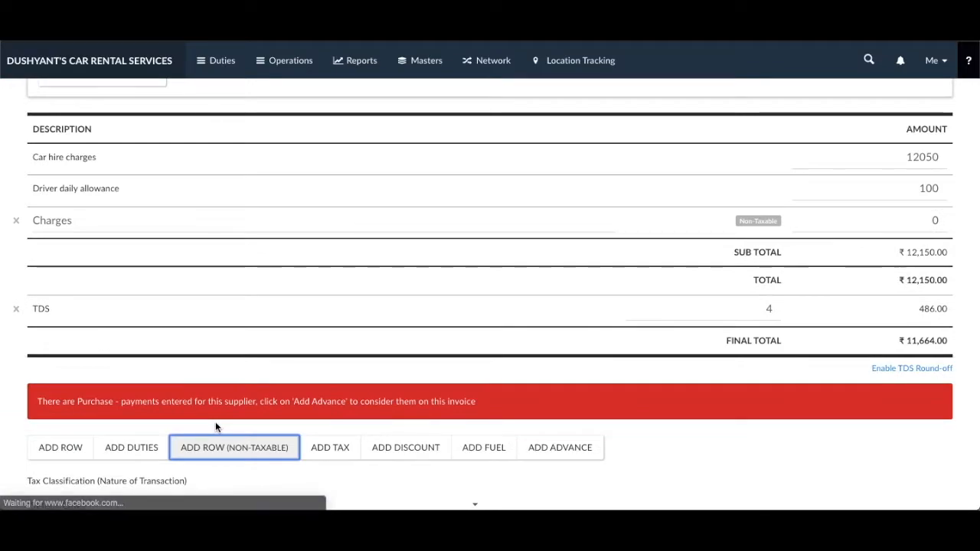
pyautogui.click(15, 221)
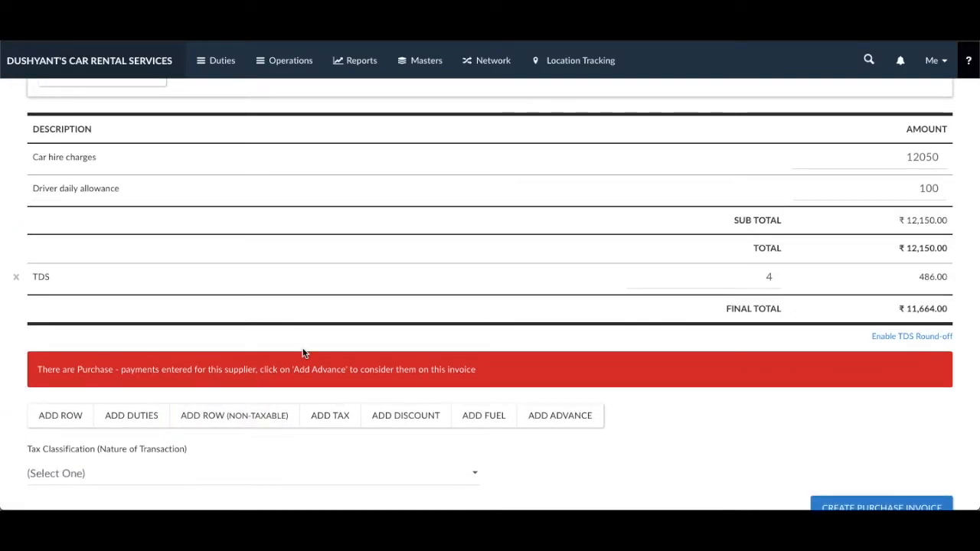
# Open the invoice's additional duty selection and dismiss it, and try adding a CGST 2.5% tax row, removing it again.
pyautogui.click(150, 419)
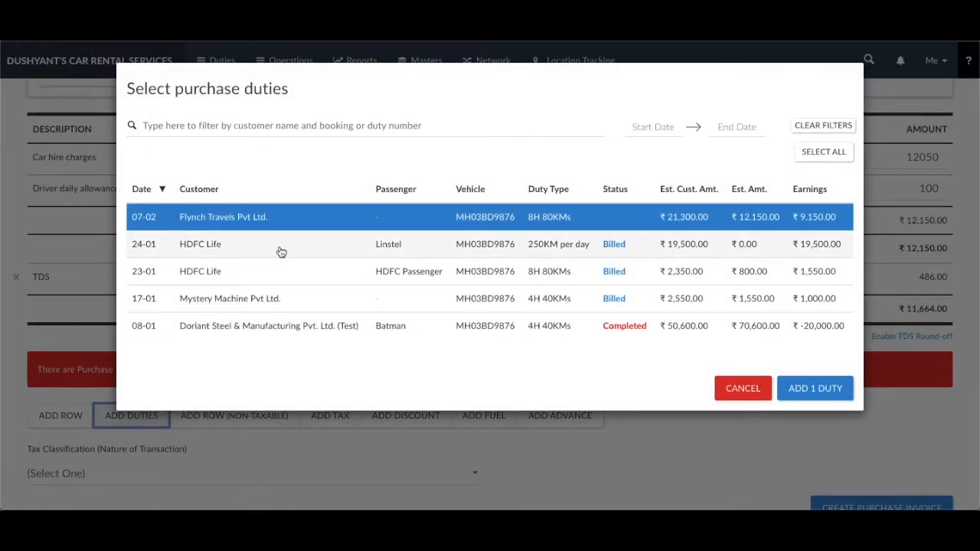
pyautogui.click(246, 452)
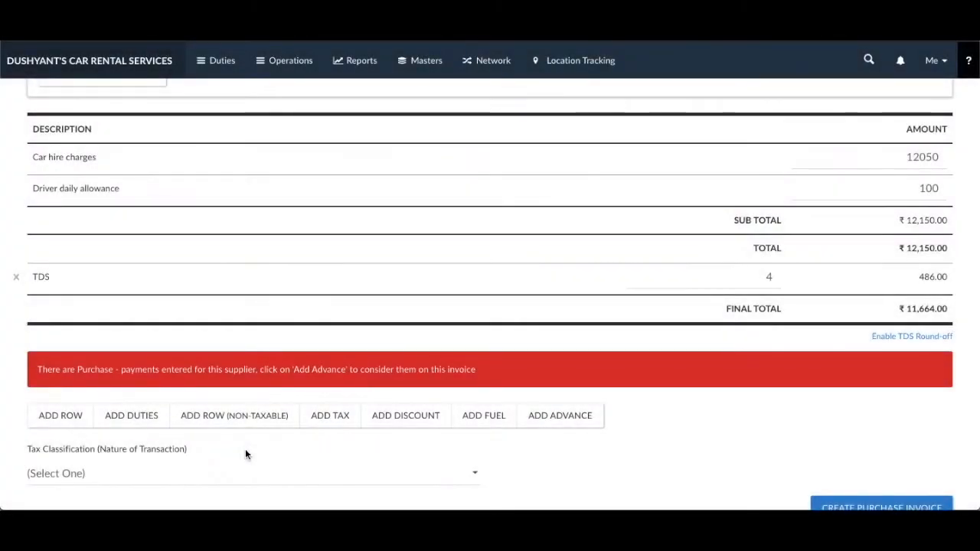
pyautogui.click(330, 416)
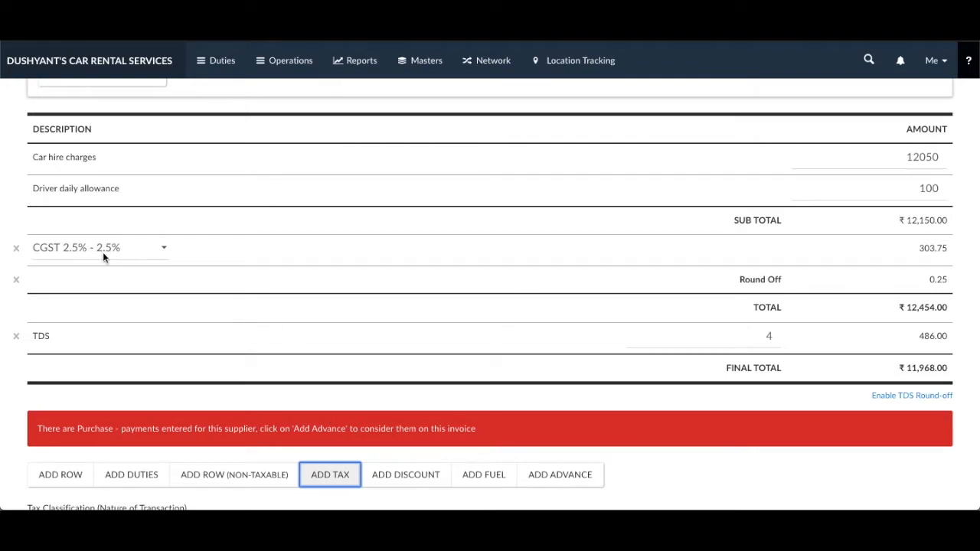
pyautogui.click(16, 250)
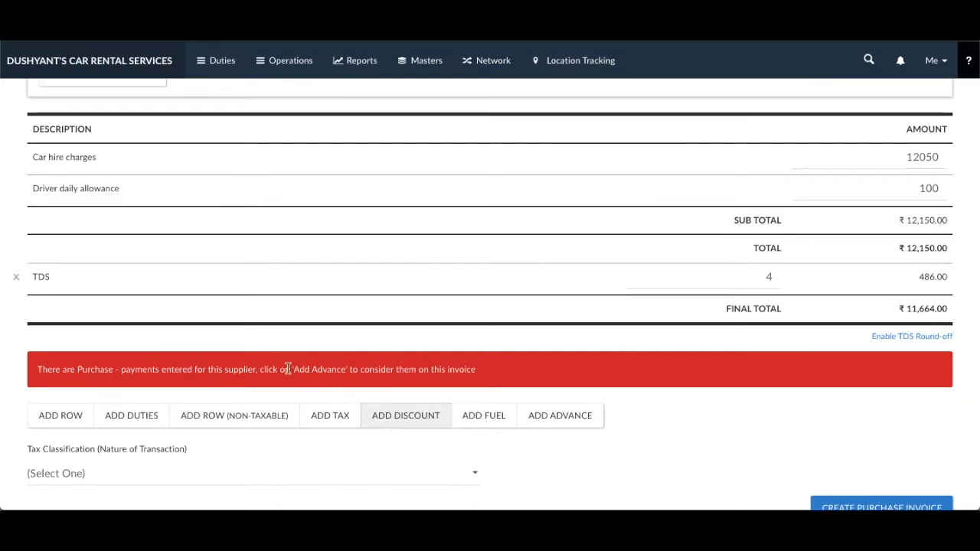
# Try removing and re-adding the invoice's TDS row, and try adding a discount row, removing it again.
pyautogui.click(16, 280)
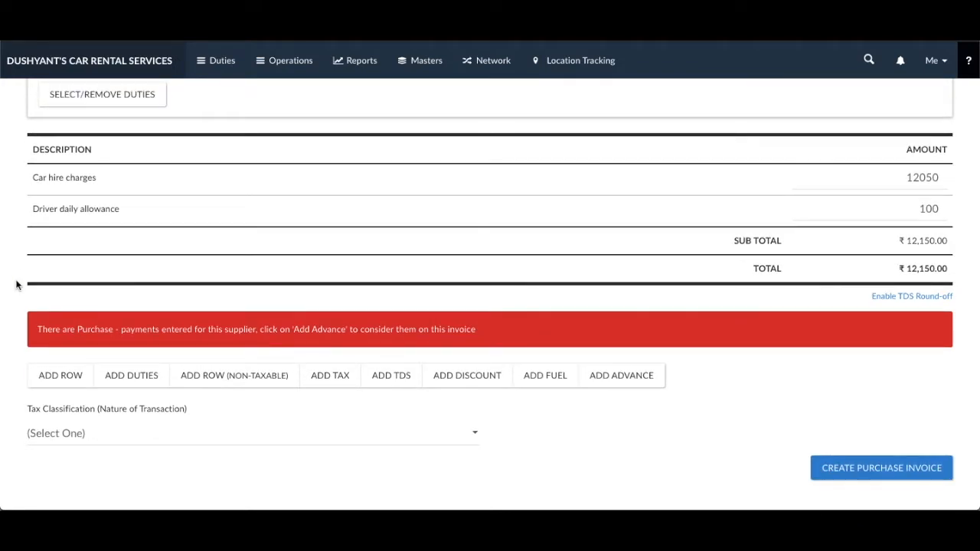
pyautogui.click(383, 382)
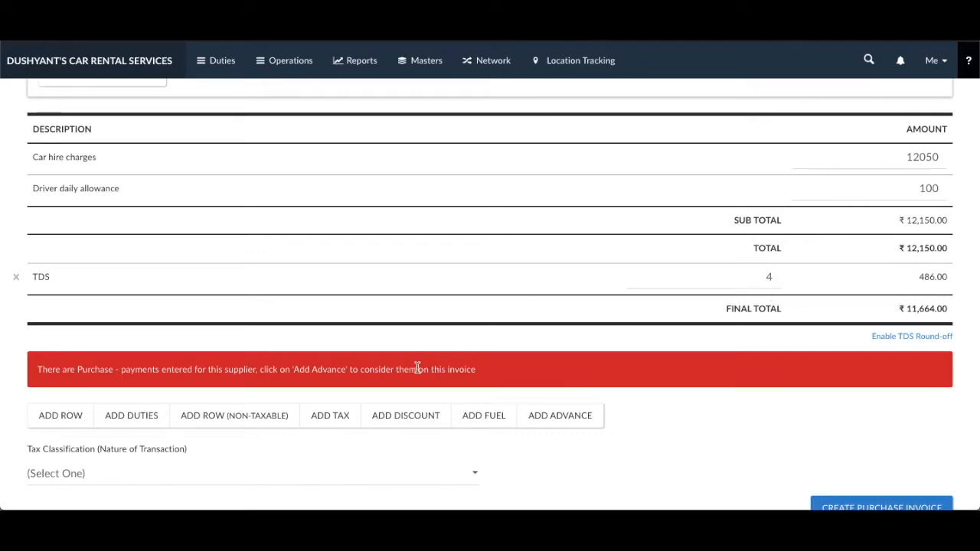
pyautogui.click(413, 418)
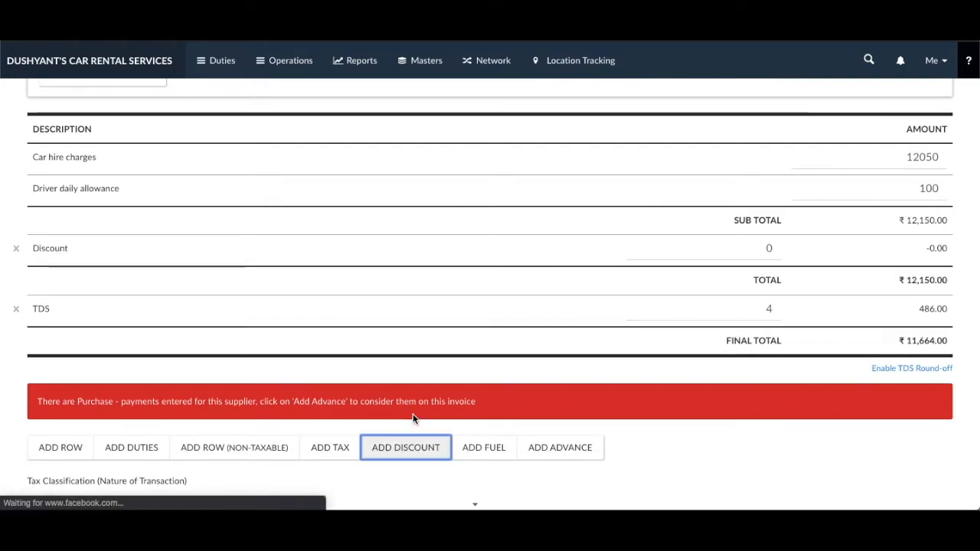
pyautogui.click(16, 251)
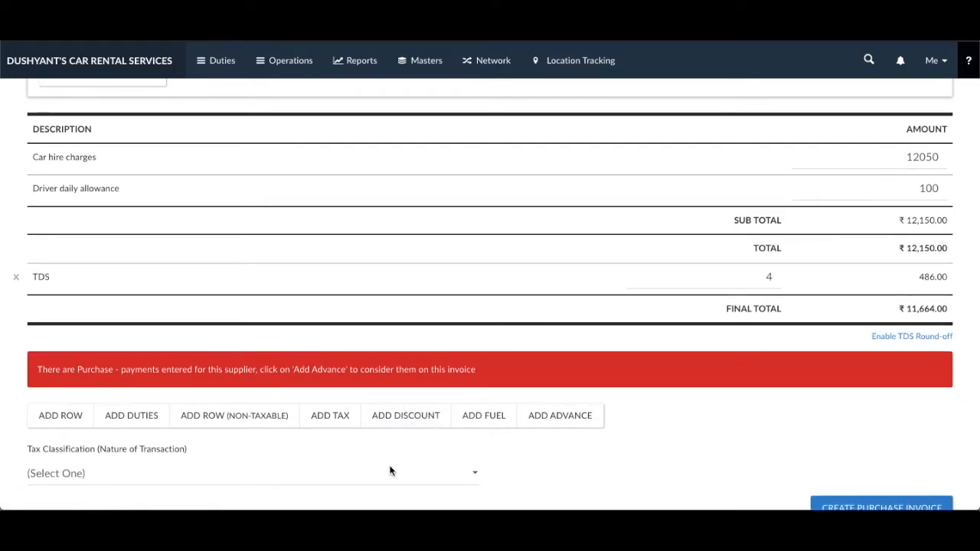
# Try adding the supplier's 16-01-2020 Honda Civic fuel entry to the invoice, removing it again.
pyautogui.click(477, 417)
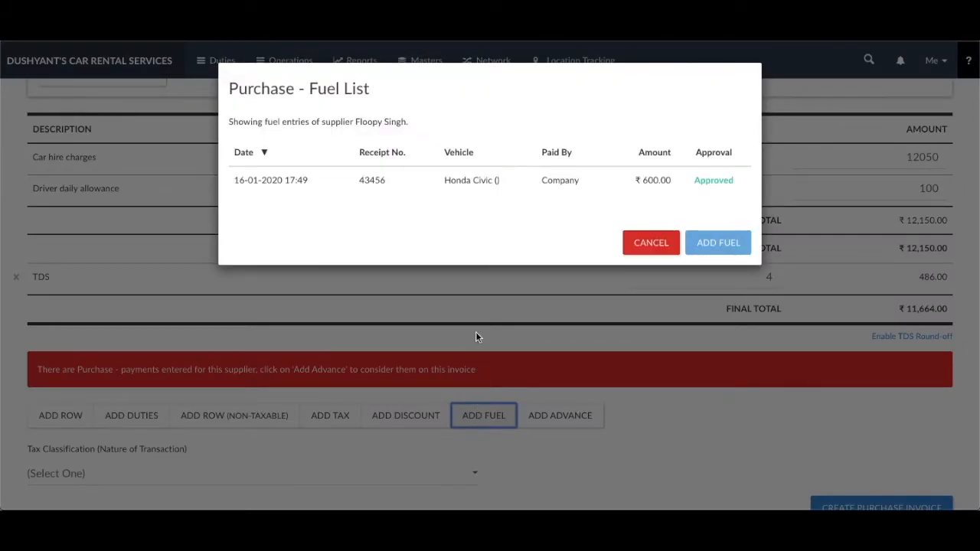
pyautogui.click(500, 191)
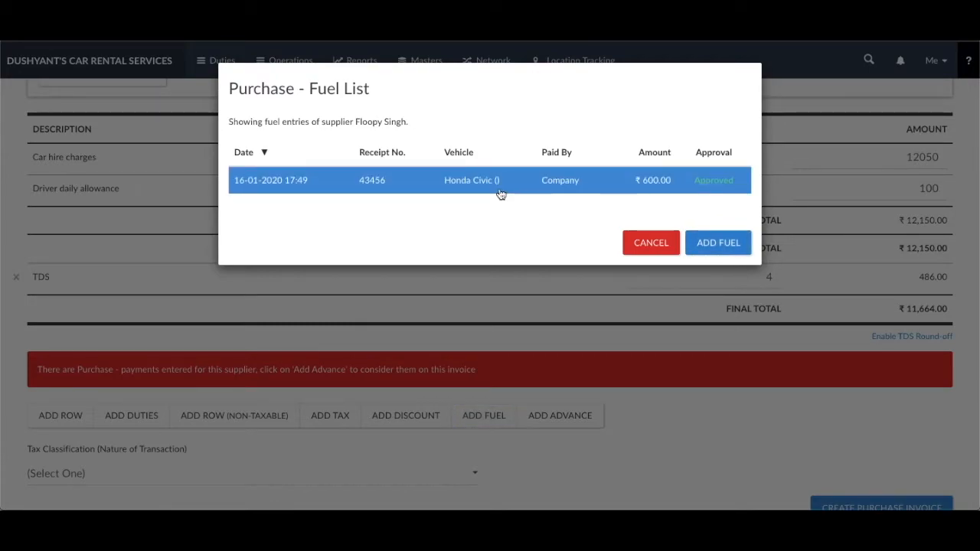
pyautogui.click(718, 242)
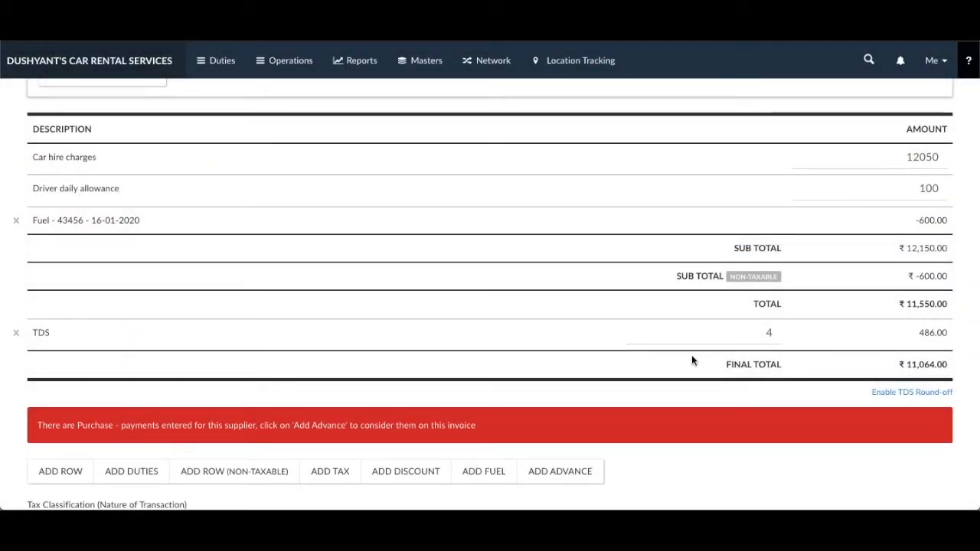
pyautogui.click(17, 221)
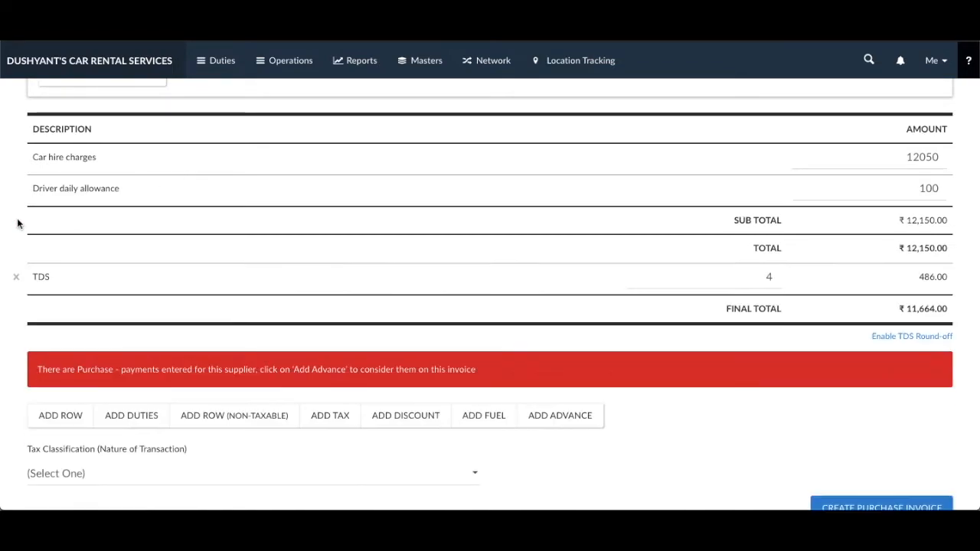
# Open the supplier's advance payment selection, dismiss it without adding one, and create the purchase invoice.
pyautogui.click(563, 431)
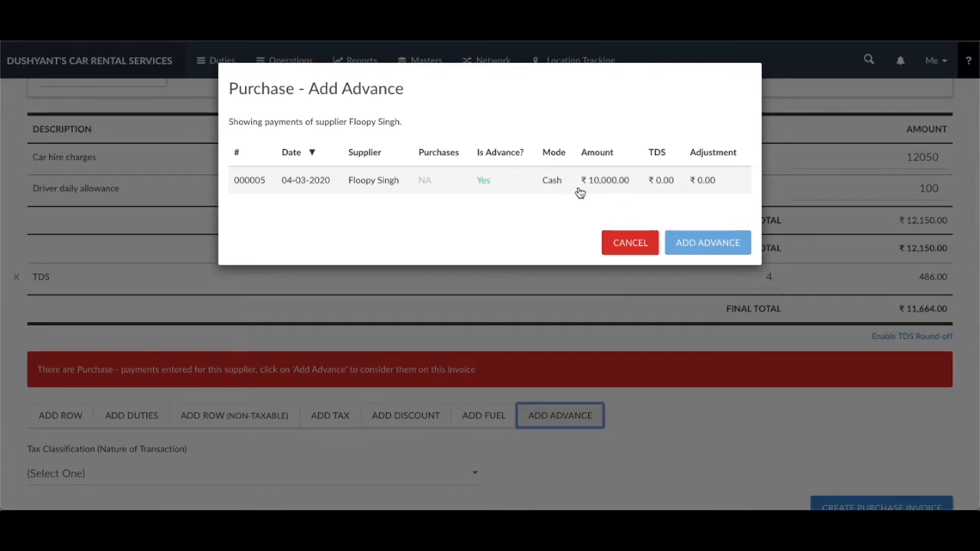
pyautogui.click(734, 422)
pyautogui.scroll(-1, 733, 422)
pyautogui.click(864, 468)
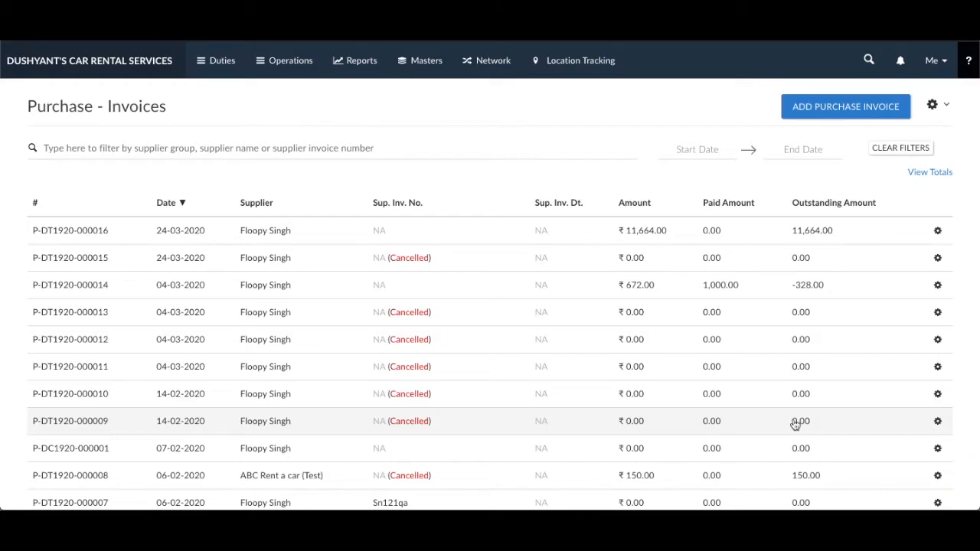
# Show the amount totals of the purchase invoices and export the invoice list.
pyautogui.scroll(-3, 795, 425)
pyautogui.scroll(2, 796, 424)
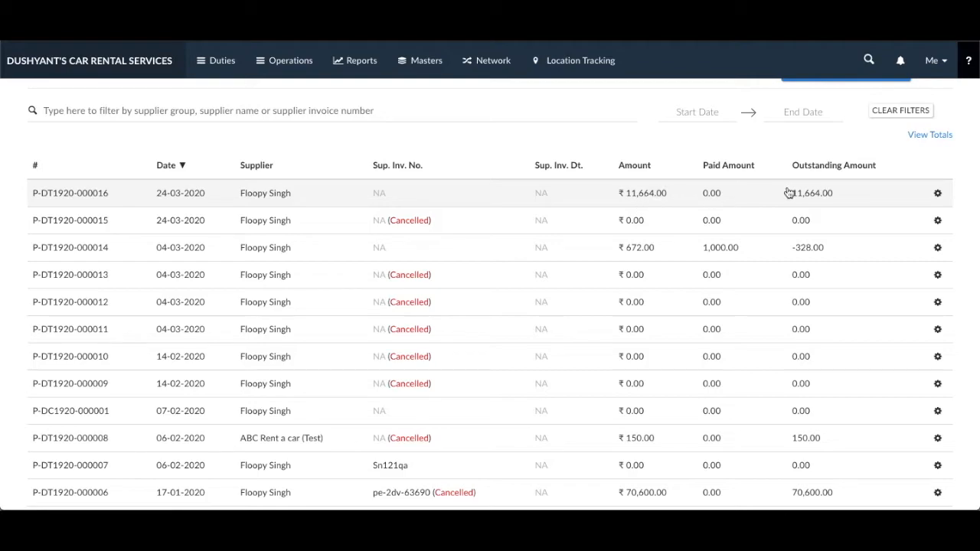
pyautogui.click(926, 141)
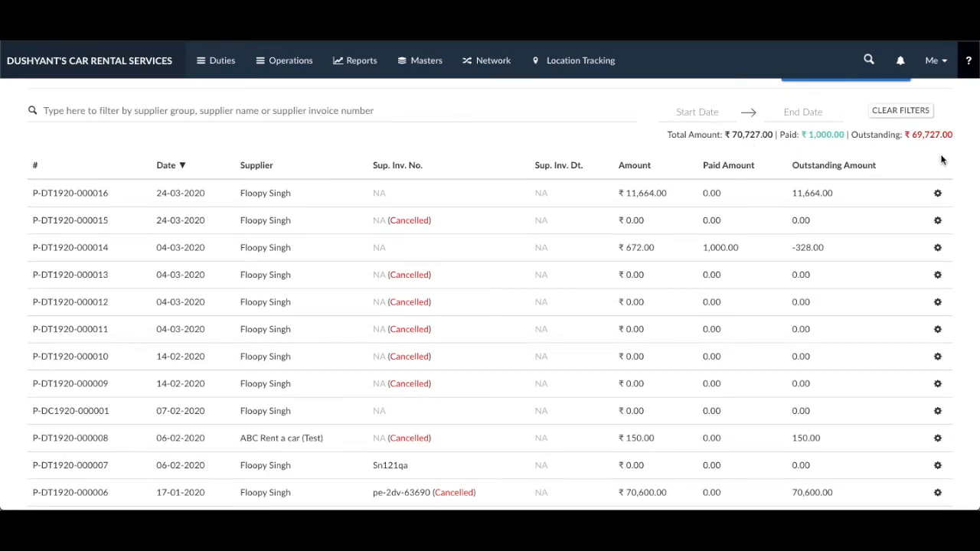
pyautogui.scroll(-1, 941, 159)
pyautogui.scroll(2, 941, 159)
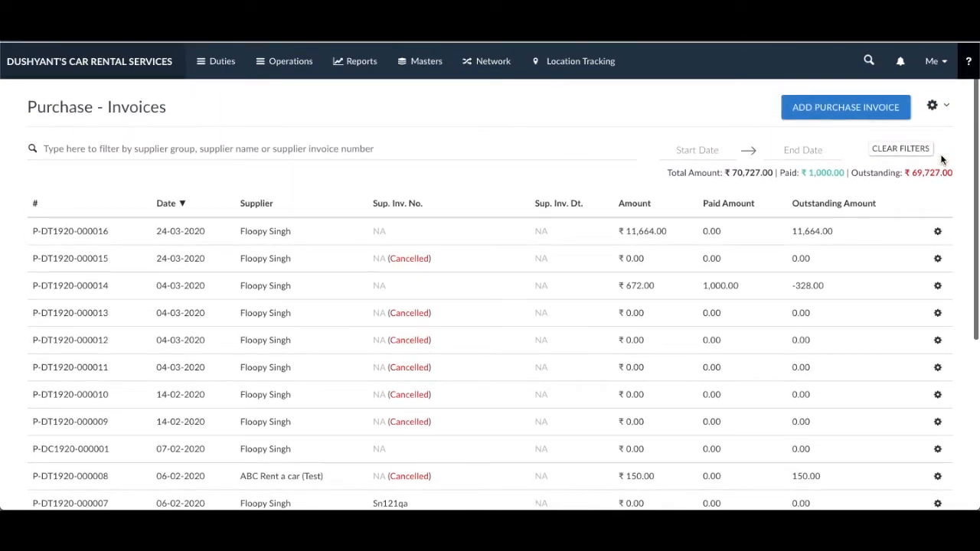
pyautogui.click(944, 108)
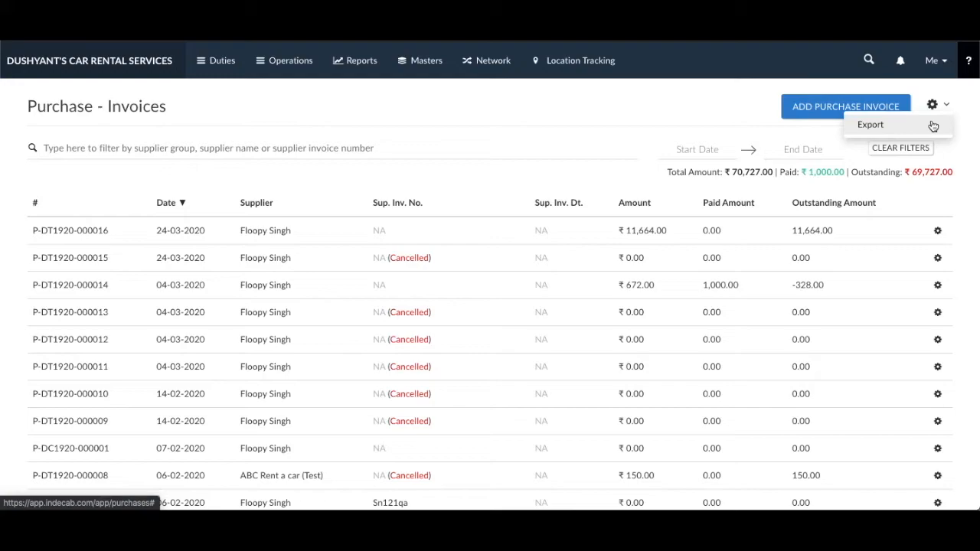
pyautogui.click(936, 127)
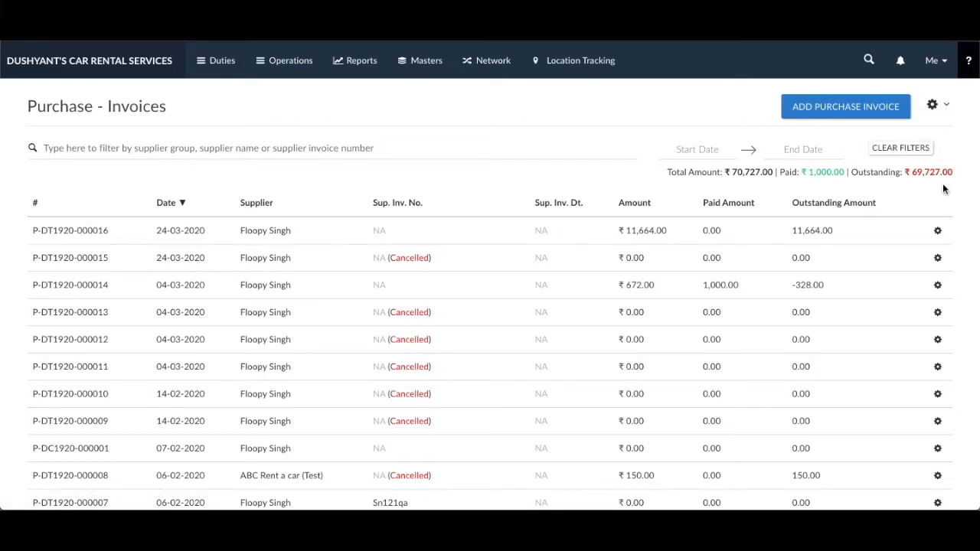
# Check the newest purchase invoice's row actions and show the total number of invoices in the list.
pyautogui.scroll(-1, 943, 189)
pyautogui.scroll(1, 943, 188)
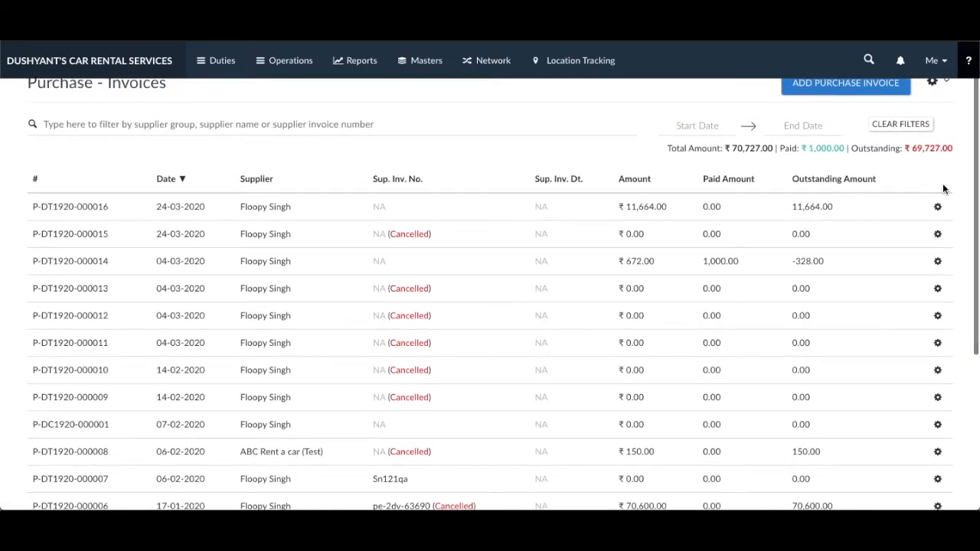
pyautogui.click(938, 208)
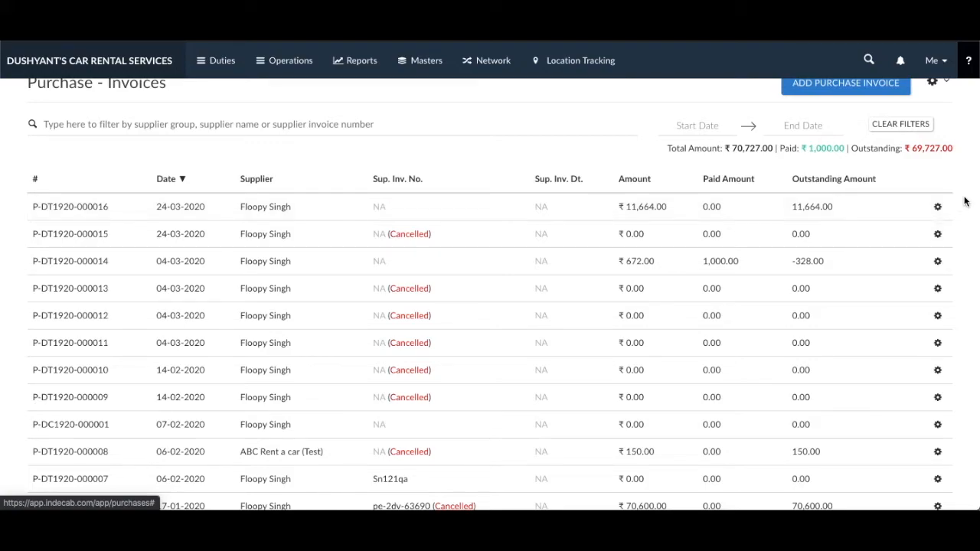
pyautogui.scroll(-3, 964, 201)
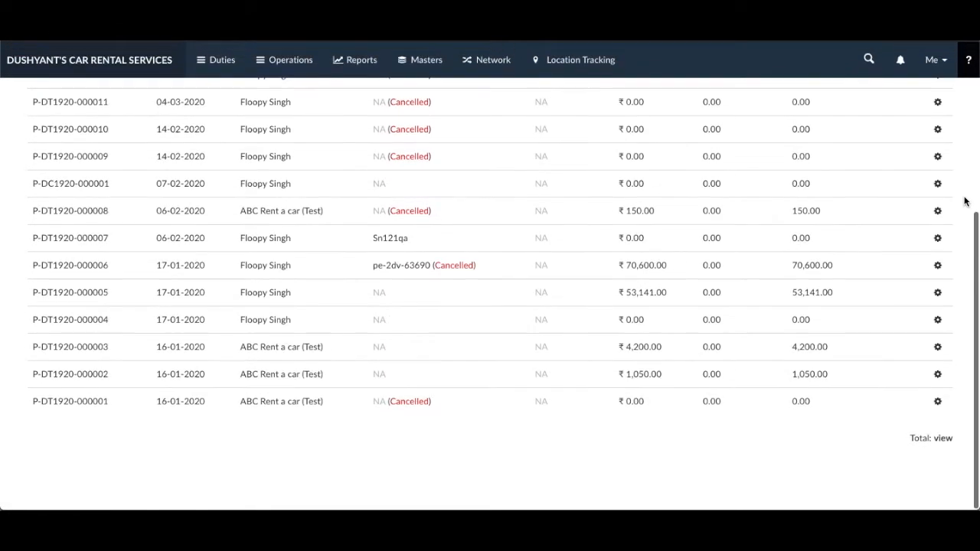
pyautogui.click(943, 439)
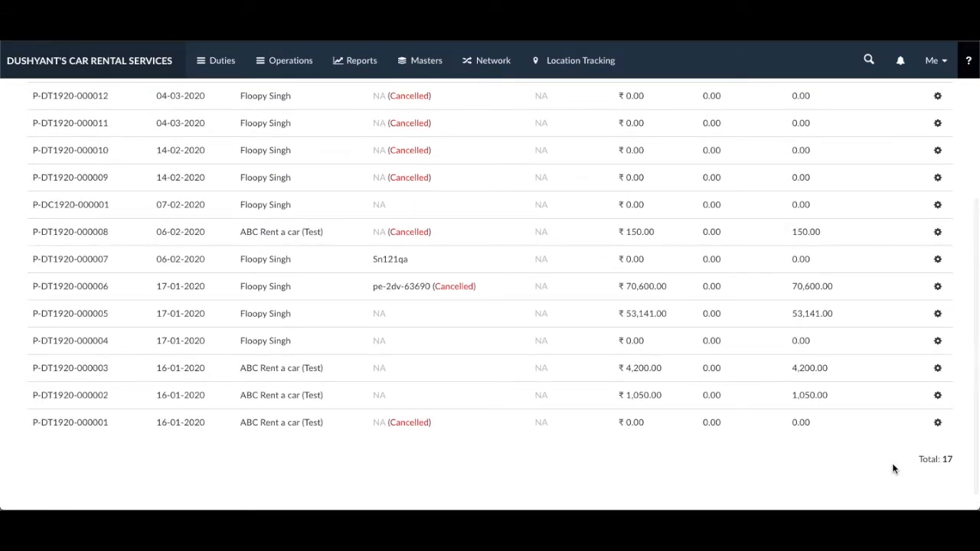
pyautogui.scroll(3, 892, 469)
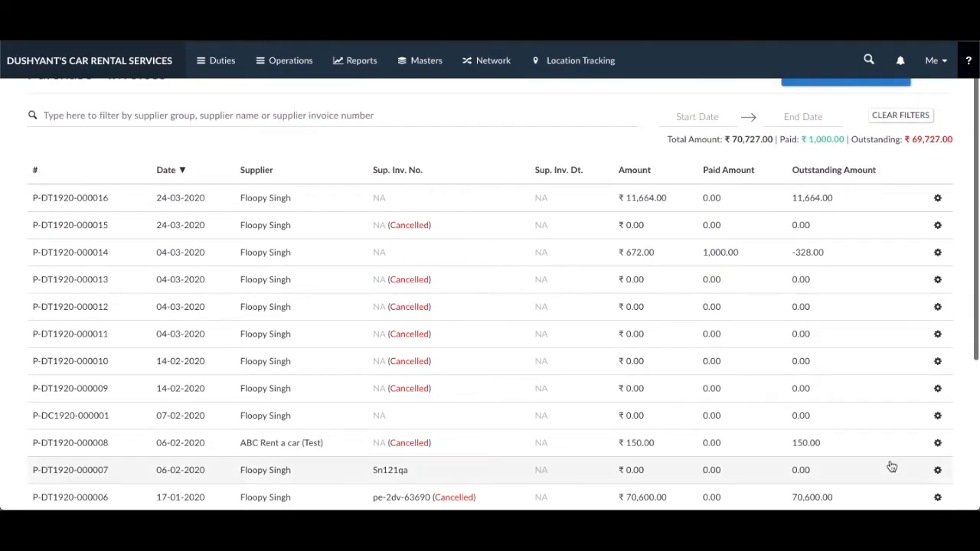
# Start a new purchase payment for the supplier of the newly created 24-03-2020 invoice.
pyautogui.moveTo(291, 66)
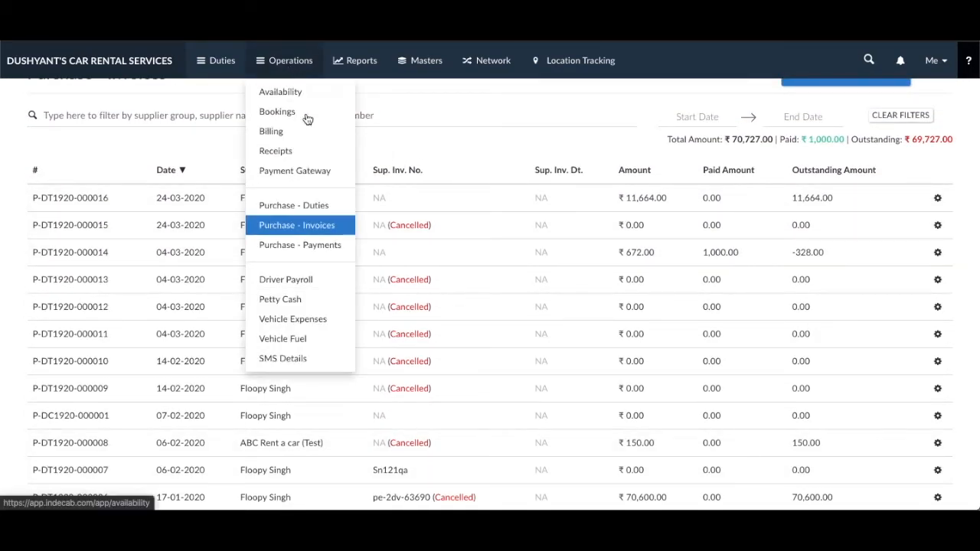
pyautogui.click(340, 245)
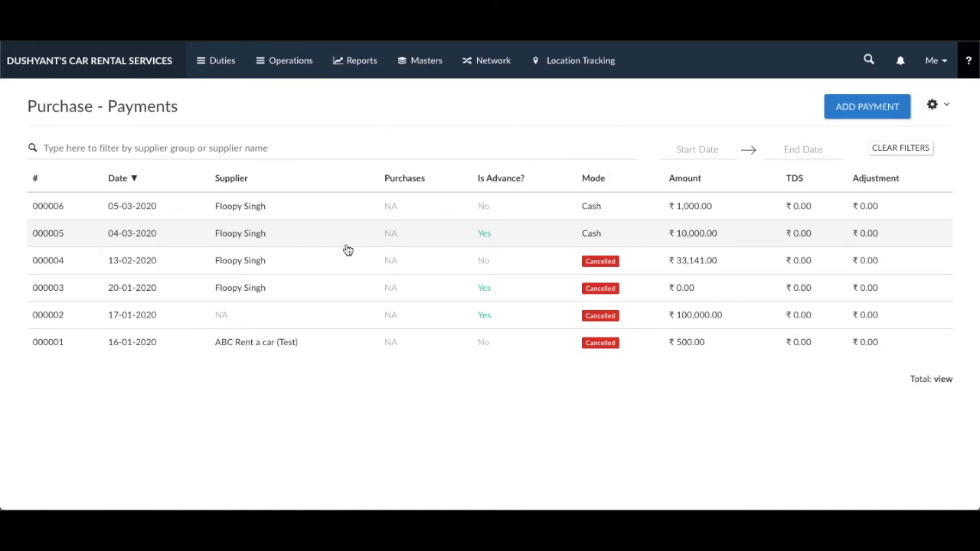
pyautogui.click(855, 109)
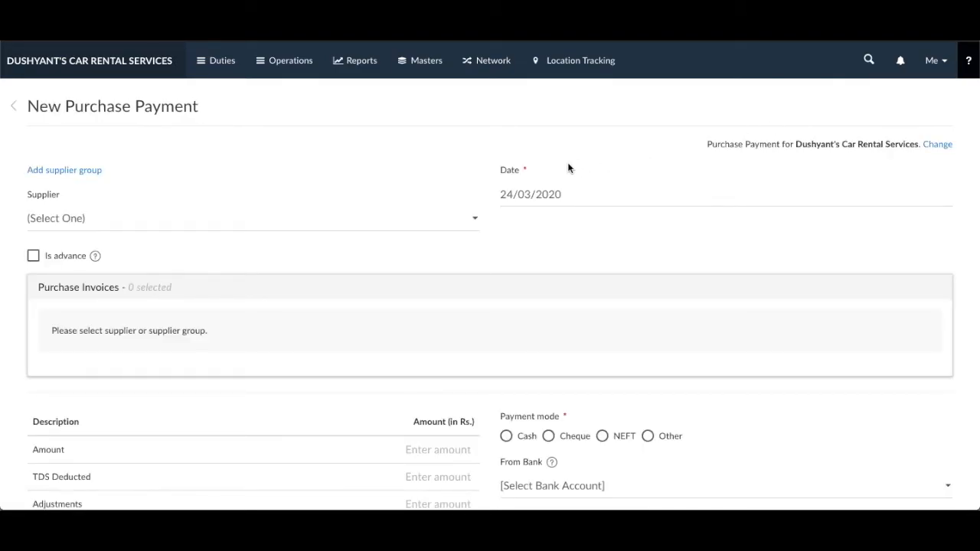
pyautogui.click(461, 219)
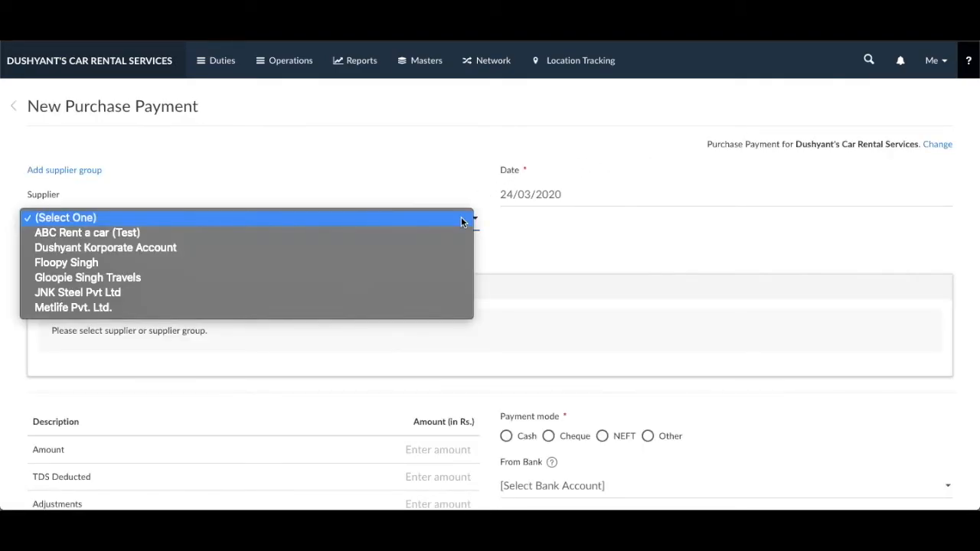
pyautogui.click(421, 262)
# Select the supplier's 24-03-2020 purchase invoice and add its amount to the payment.
pyautogui.scroll(-2, 421, 261)
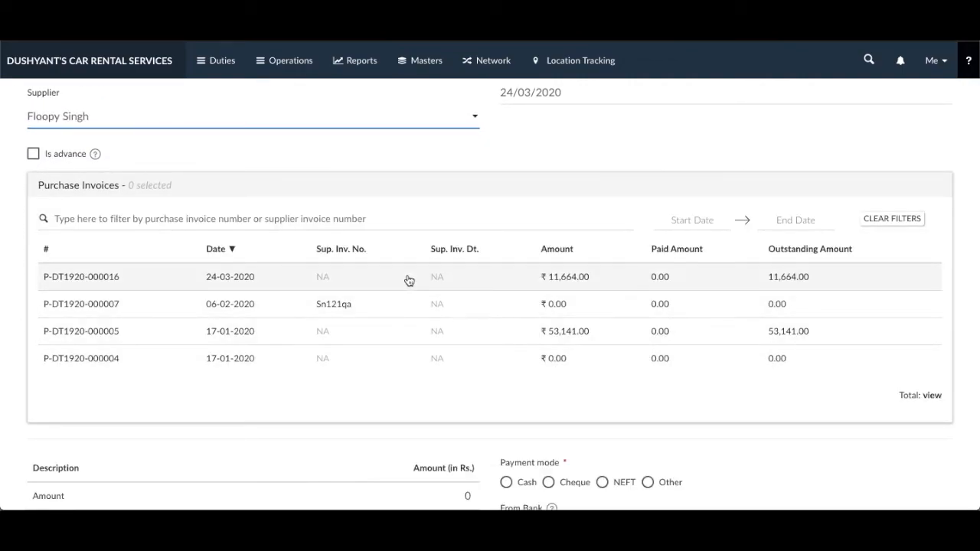
pyautogui.click(409, 280)
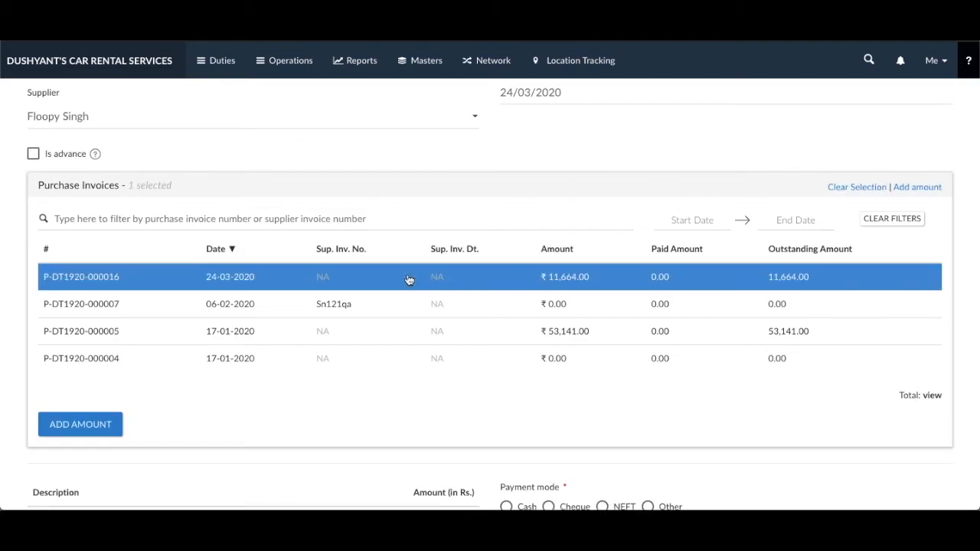
pyautogui.scroll(-1, 408, 280)
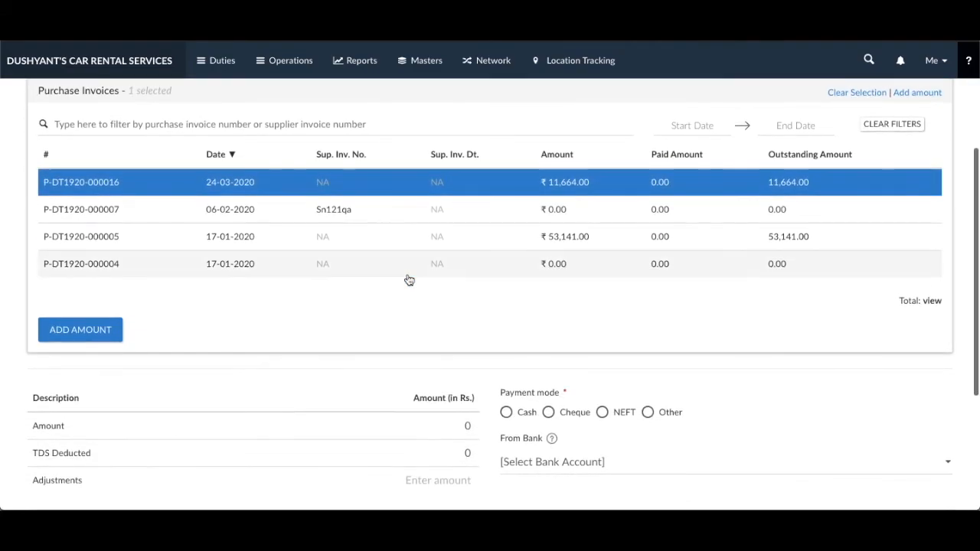
pyautogui.click(103, 327)
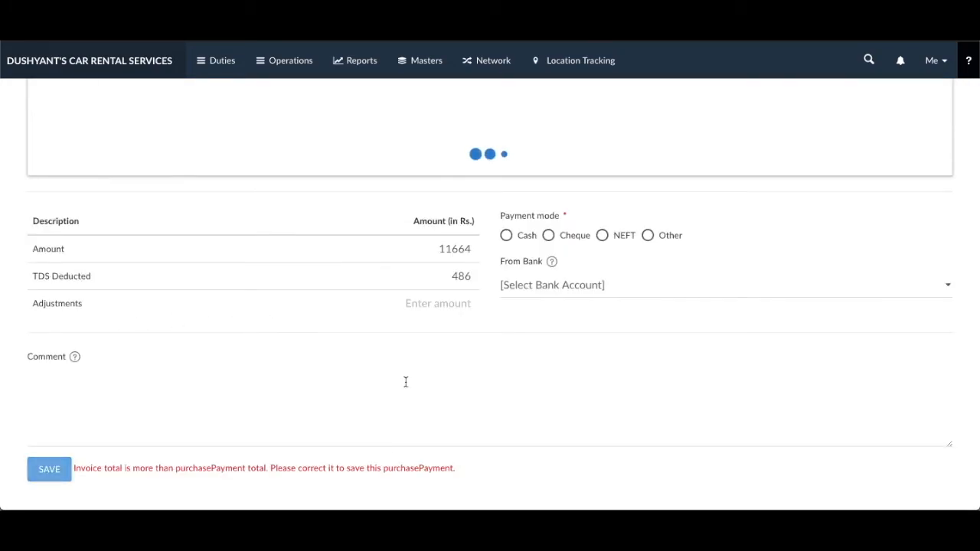
# Set the payment mode to Cash and save the purchase payment.
pyautogui.click(507, 276)
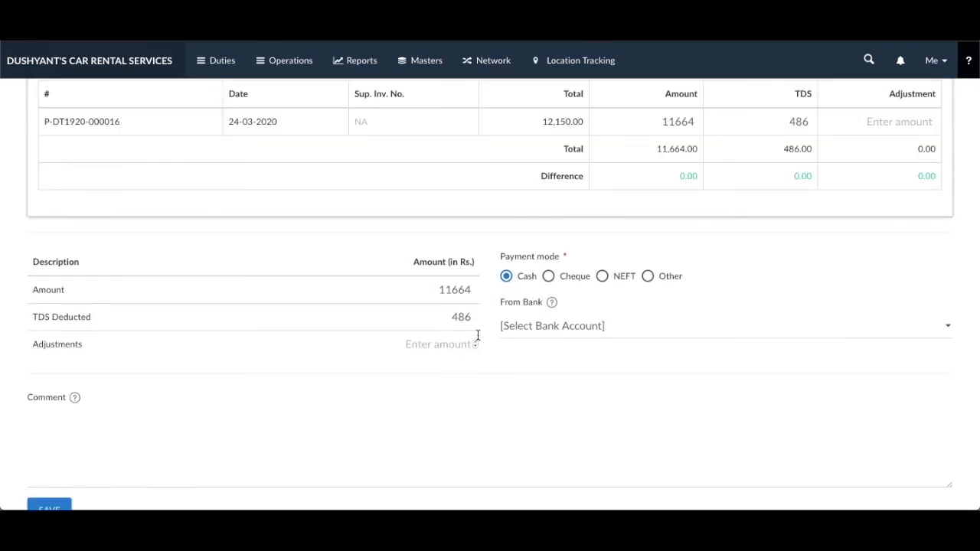
pyautogui.scroll(-1, 477, 340)
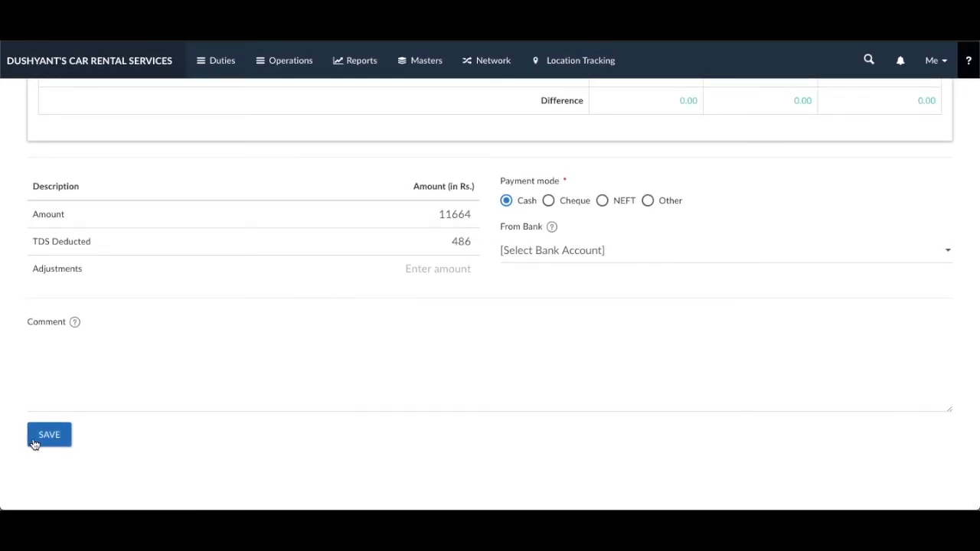
pyautogui.click(49, 435)
# Record another purchase payment as an advance of 18000 in Cash without a supplier, and save it.
pyautogui.click(33, 257)
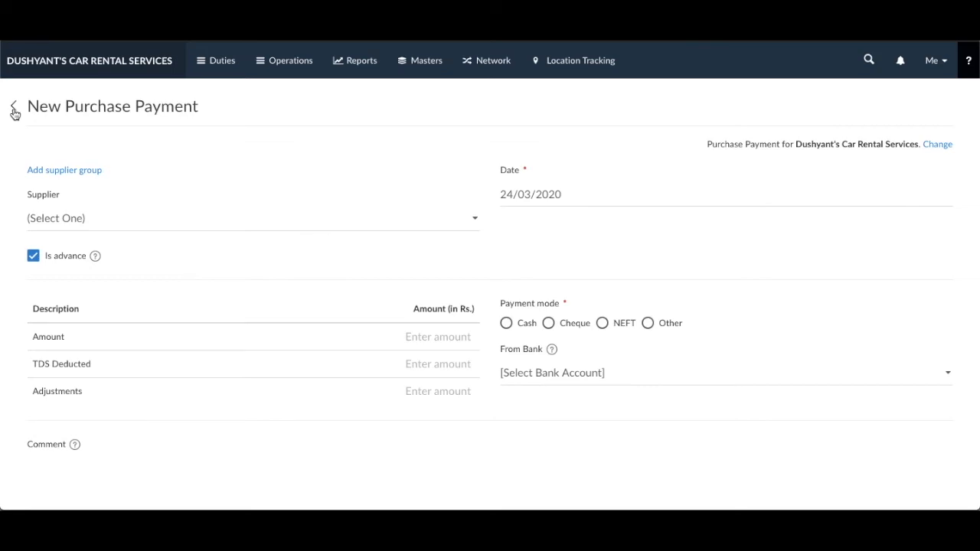
pyautogui.scroll(-3, 14, 113)
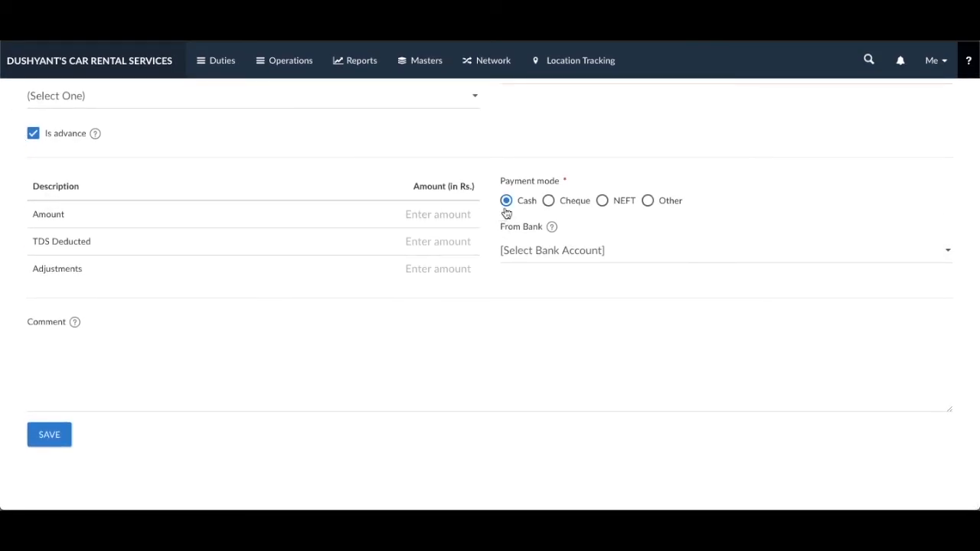
pyautogui.click(426, 213)
pyautogui.write('18000')
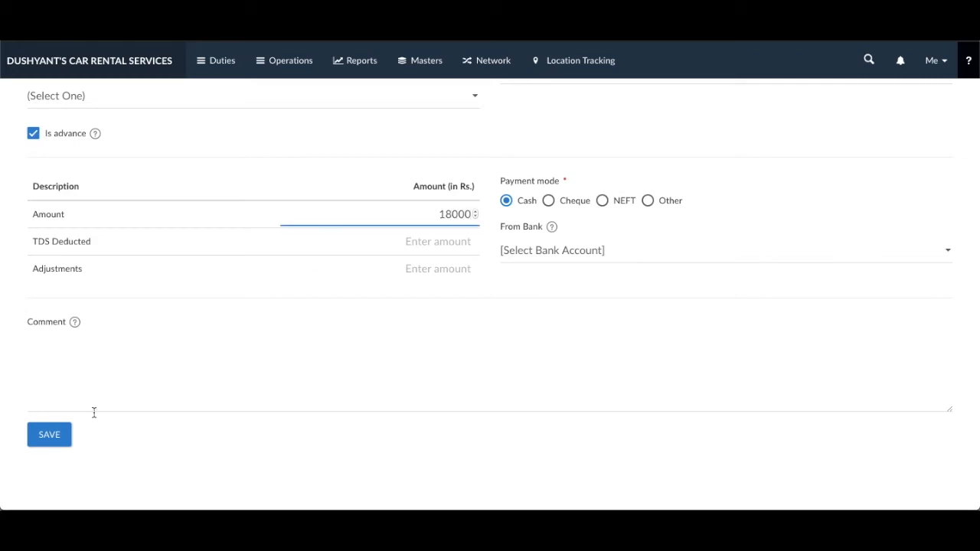
pyautogui.click(49, 434)
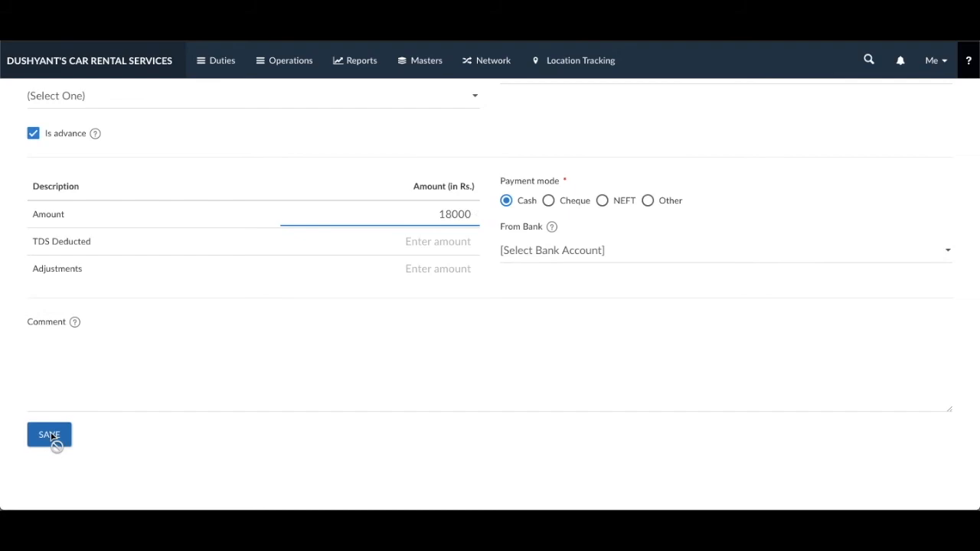
# Export the purchase payments list.
pyautogui.click(938, 105)
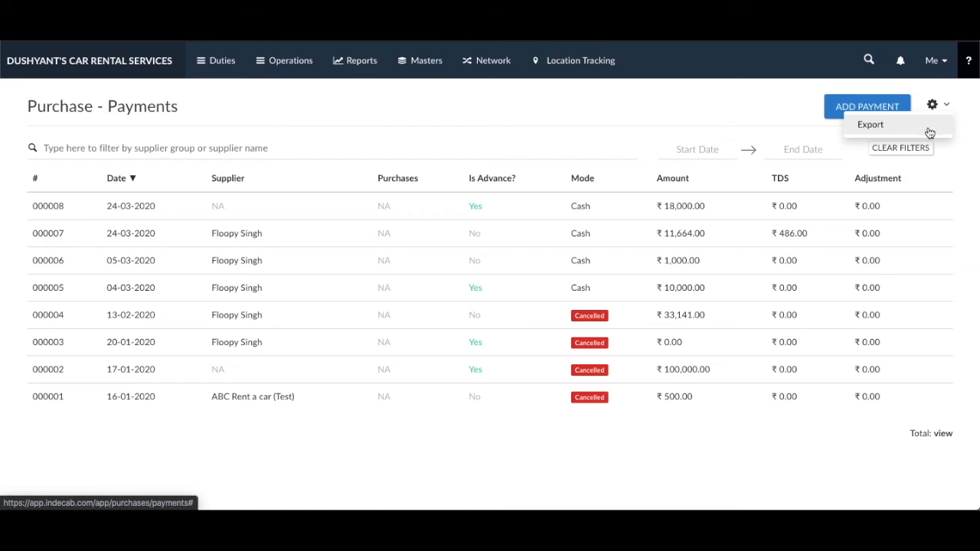
pyautogui.click(929, 133)
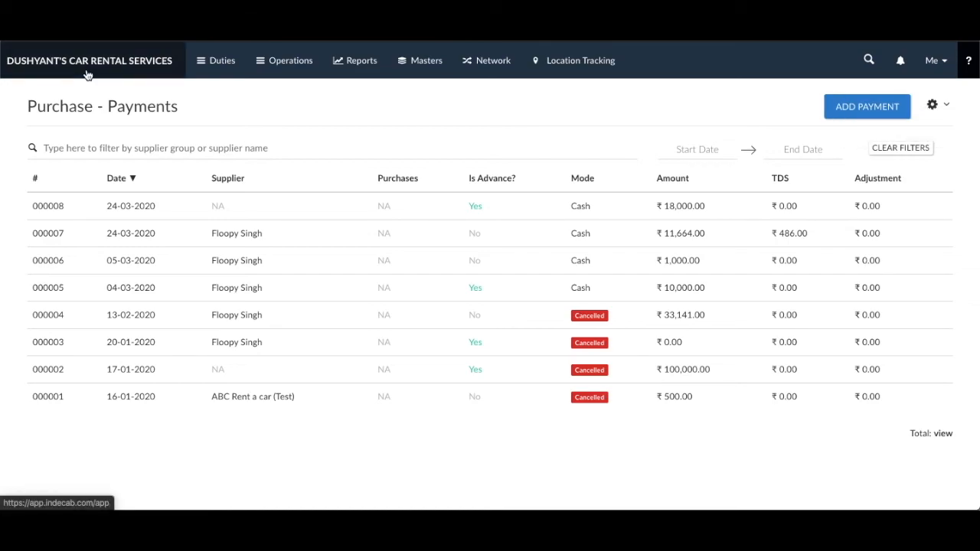